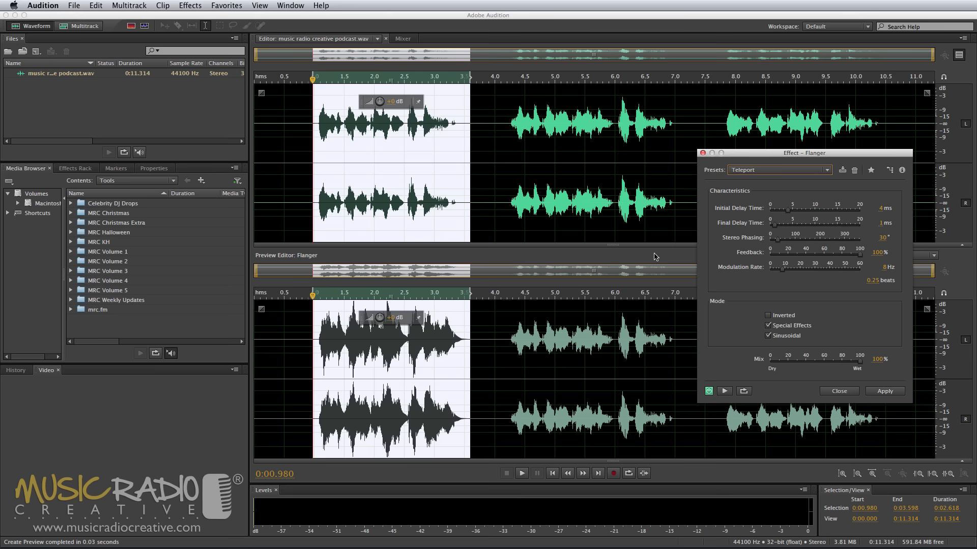
Step: Move the Flanger dialog clear of the preview zoom options and examine how both waveforms zoom together in Mirrored mode
{"action": "left_click_drag", "start_coordinate": [792, 153], "coordinate": [705, 161]}
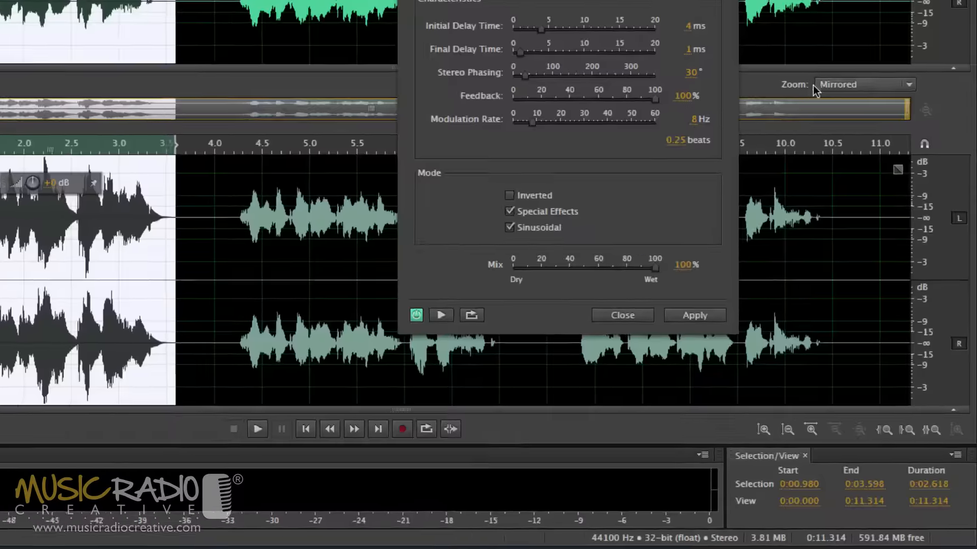
{"action": "left_click", "coordinate": [839, 84]}
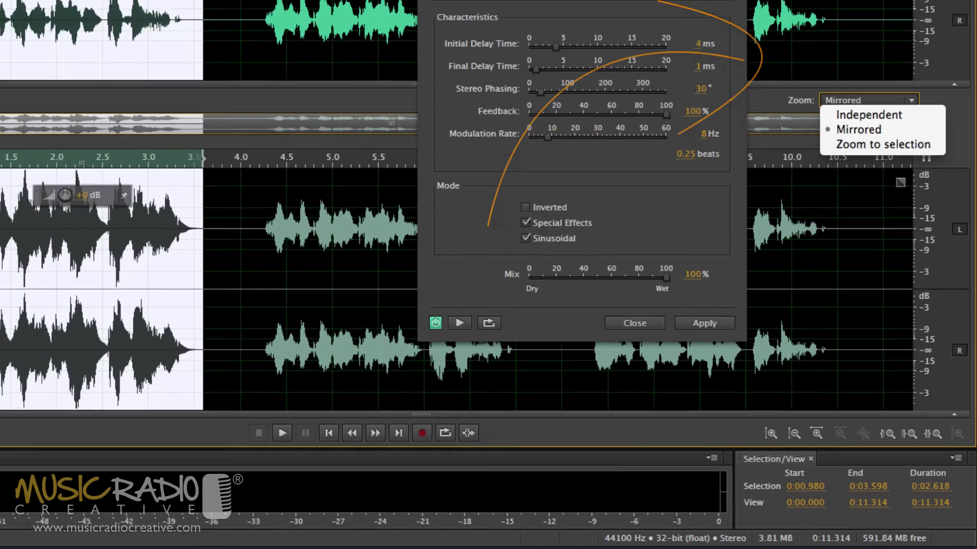
{"action": "left_click", "coordinate": [545, 74]}
{"action": "scroll", "coordinate": [545, 74], "scroll_direction": "up", "scroll_amount": 10}
{"action": "scroll", "coordinate": [545, 74], "scroll_direction": "down", "scroll_amount": 10}
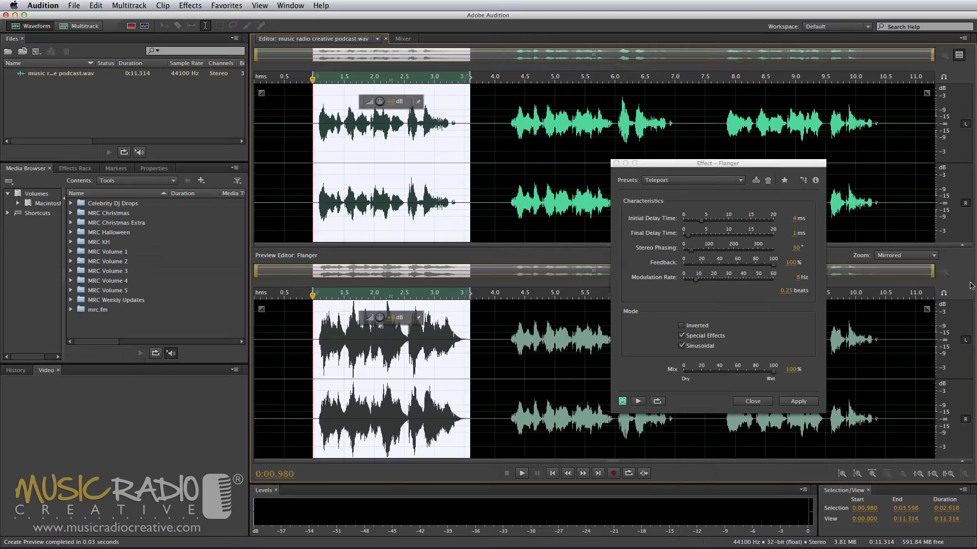
Step: Set the preview zoom to Independent and zoom the original waveform in and back out on its own
{"action": "left_click", "coordinate": [916, 256]}
{"action": "left_click", "coordinate": [895, 263]}
{"action": "scroll", "coordinate": [449, 78], "scroll_direction": "up", "scroll_amount": 3}
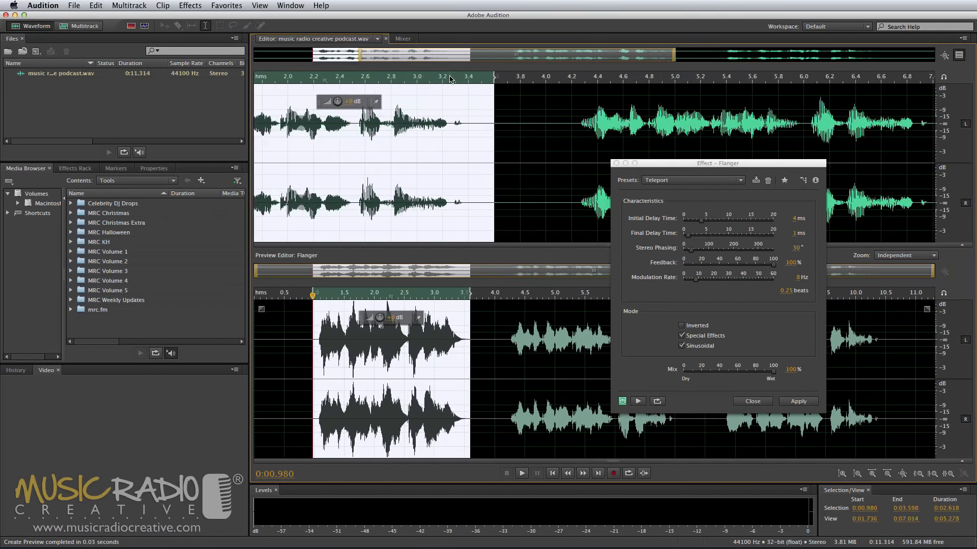
{"action": "scroll", "coordinate": [450, 77], "scroll_direction": "down", "scroll_amount": 3}
{"action": "scroll", "coordinate": [449, 78], "scroll_direction": "up", "scroll_amount": 8}
{"action": "scroll", "coordinate": [449, 78], "scroll_direction": "down", "scroll_amount": 8}
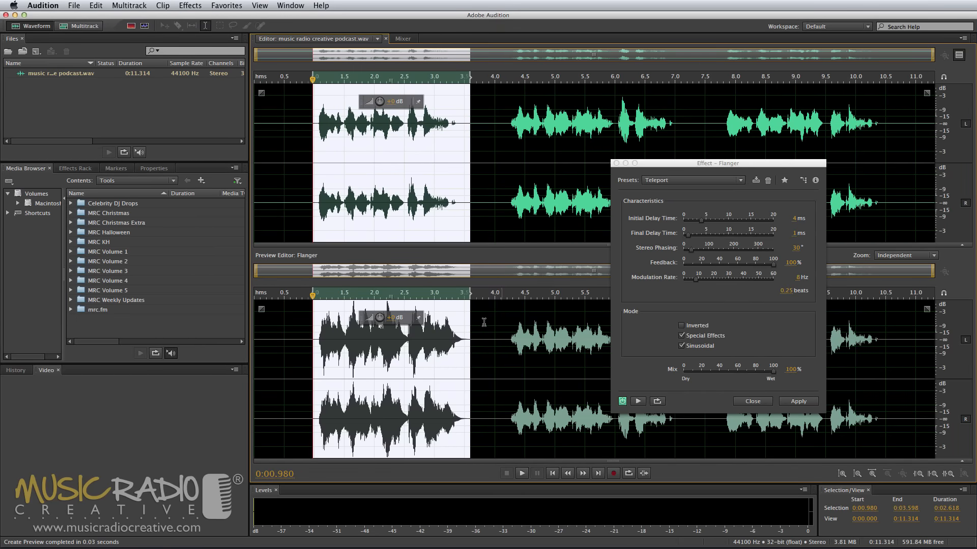
Step: Try the Zoom to selection preview mode, and return the preview zoom to Mirrored
{"action": "left_click", "coordinate": [910, 256]}
{"action": "left_click", "coordinate": [896, 282]}
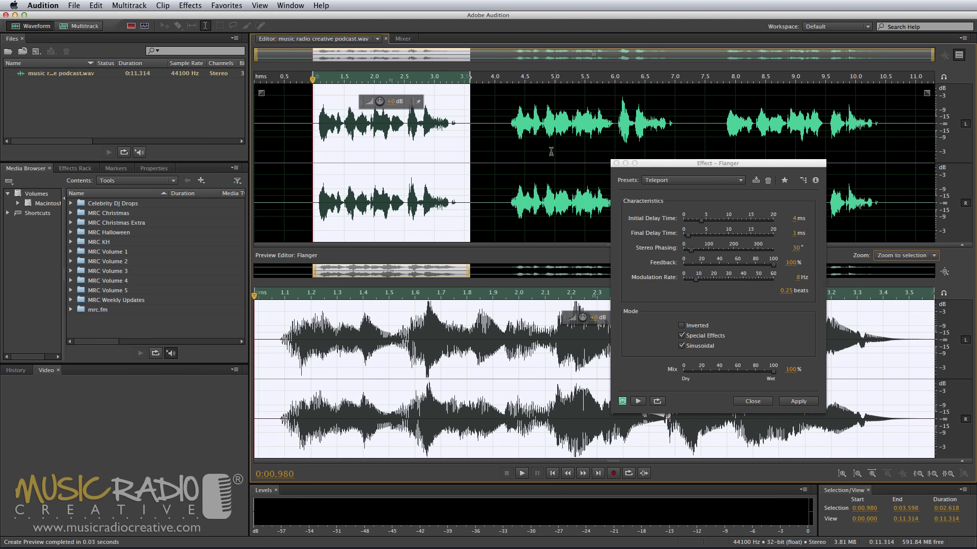
{"action": "left_click", "coordinate": [889, 256]}
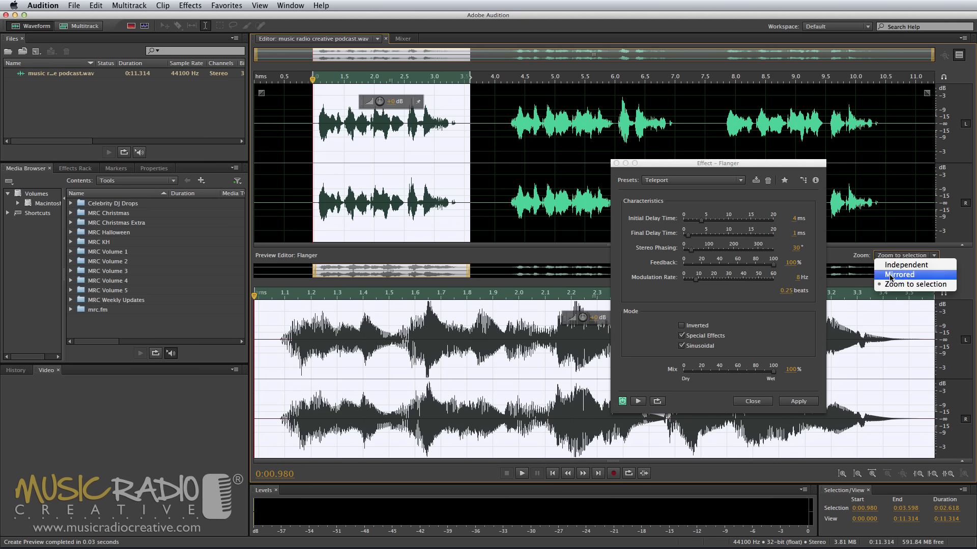
{"action": "left_click", "coordinate": [891, 275]}
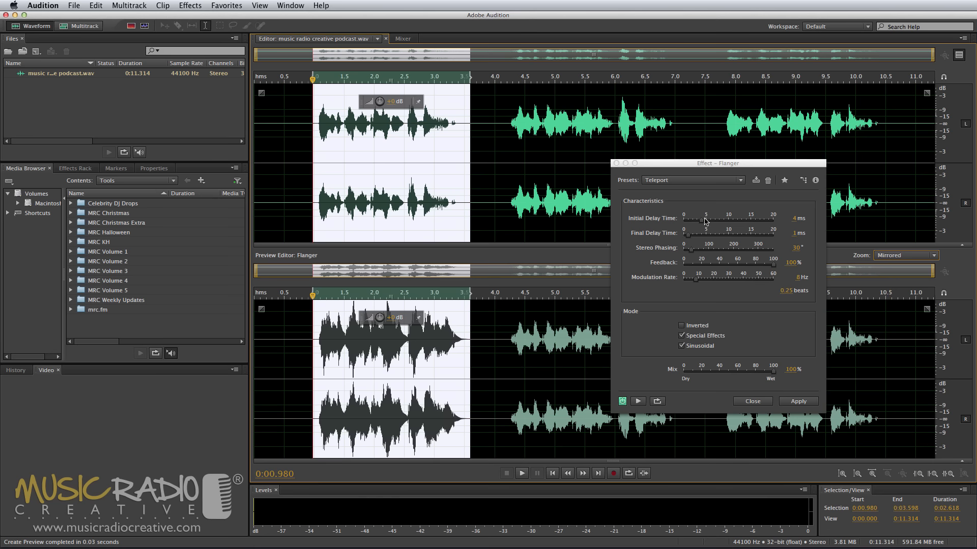
Step: Try the Aural Flanger preset, switch to Hell's Chorus, and apply the effect to the selected phrase
{"action": "left_click", "coordinate": [697, 181]}
{"action": "left_click", "coordinate": [697, 205]}
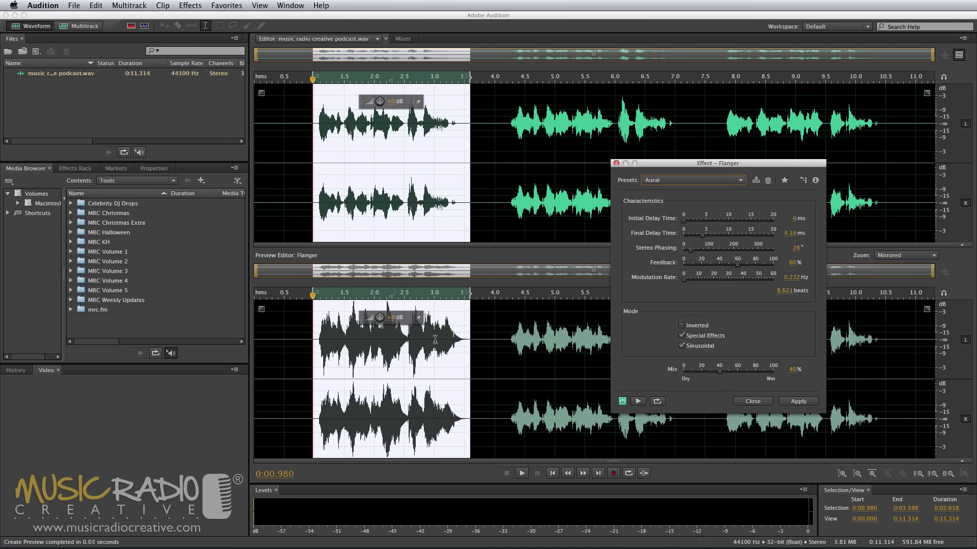
{"action": "left_click", "coordinate": [665, 181]}
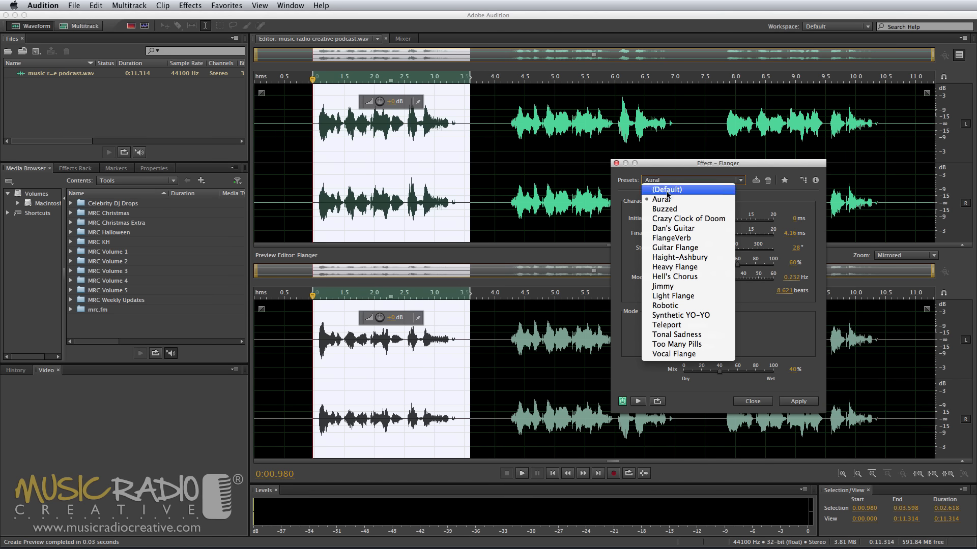
{"action": "left_click", "coordinate": [675, 278]}
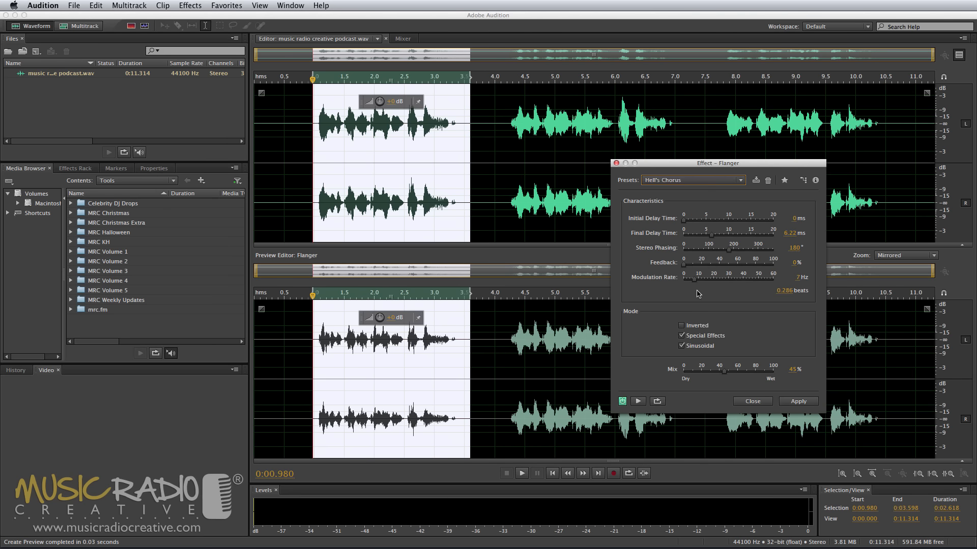
{"action": "left_click", "coordinate": [790, 402]}
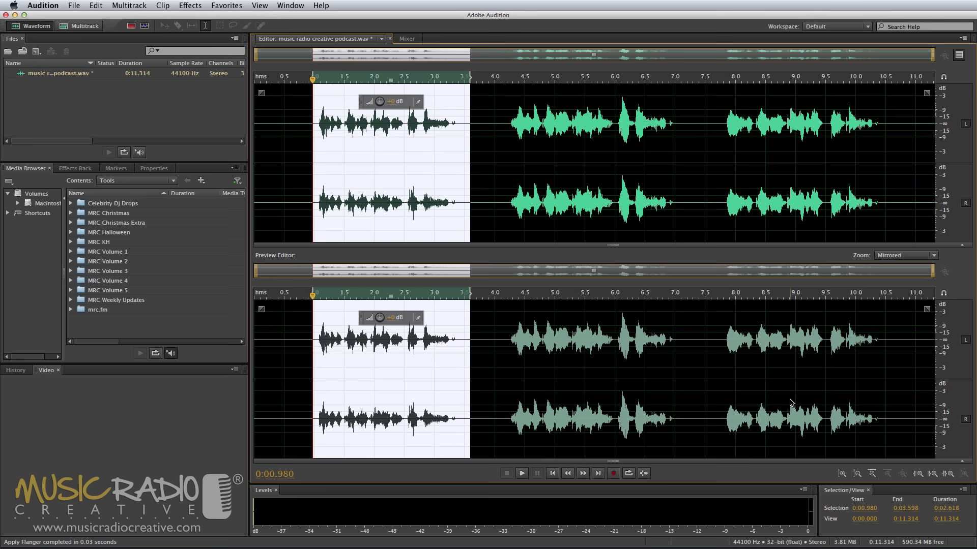
Step: Play back the flanged selection and hide the Preview Editor
{"action": "key", "text": "space"}
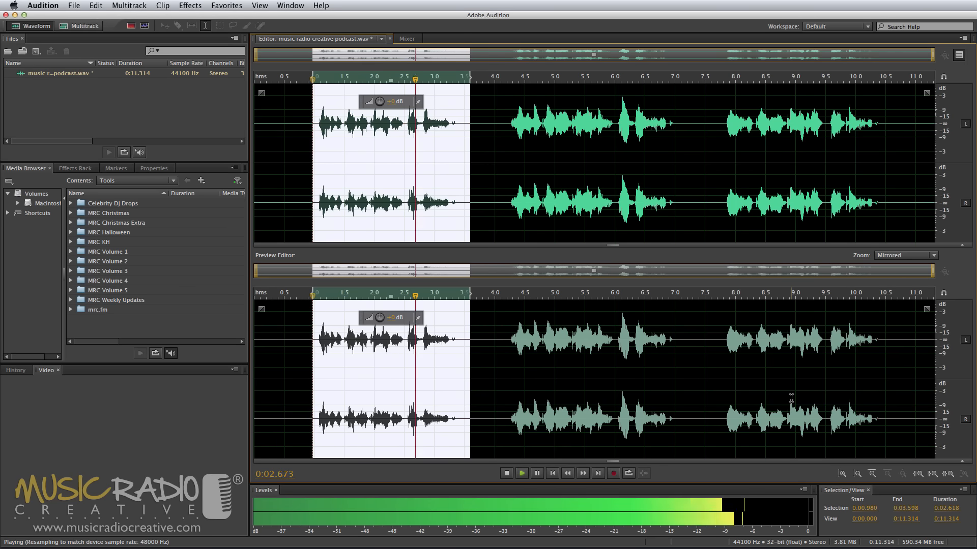
{"action": "key", "text": "space"}
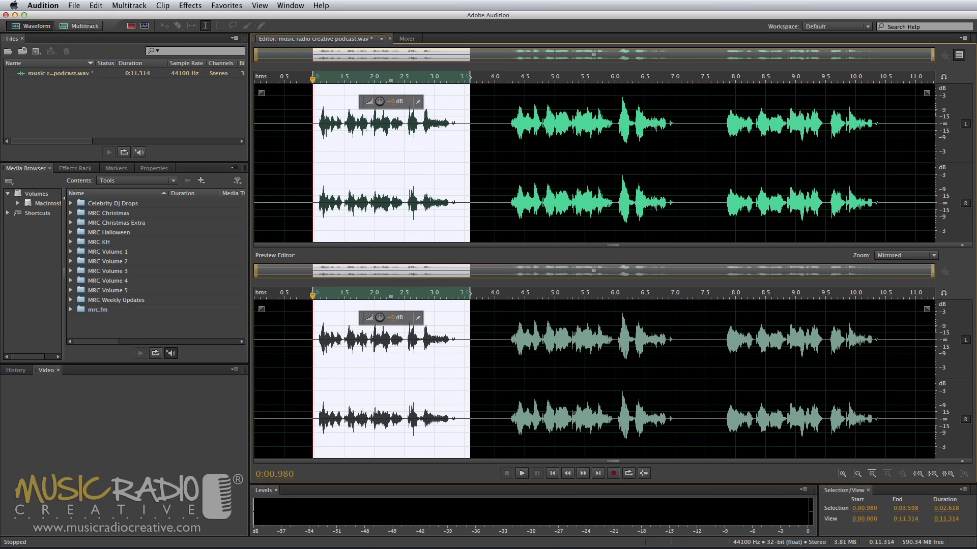
{"action": "left_click", "coordinate": [958, 55]}
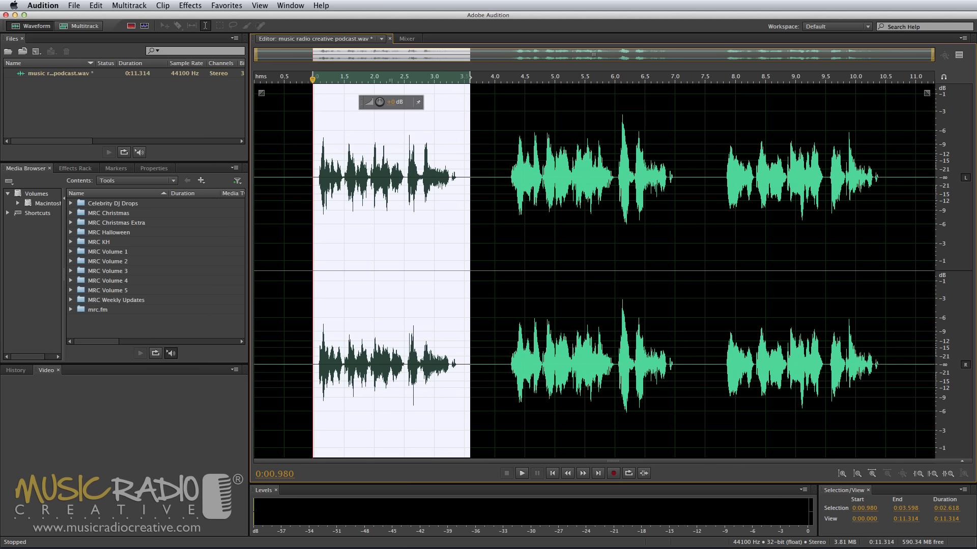
Step: Open the favorites for editing and select the Voice Filter favorite to list its actions
{"action": "left_click", "coordinate": [233, 4]}
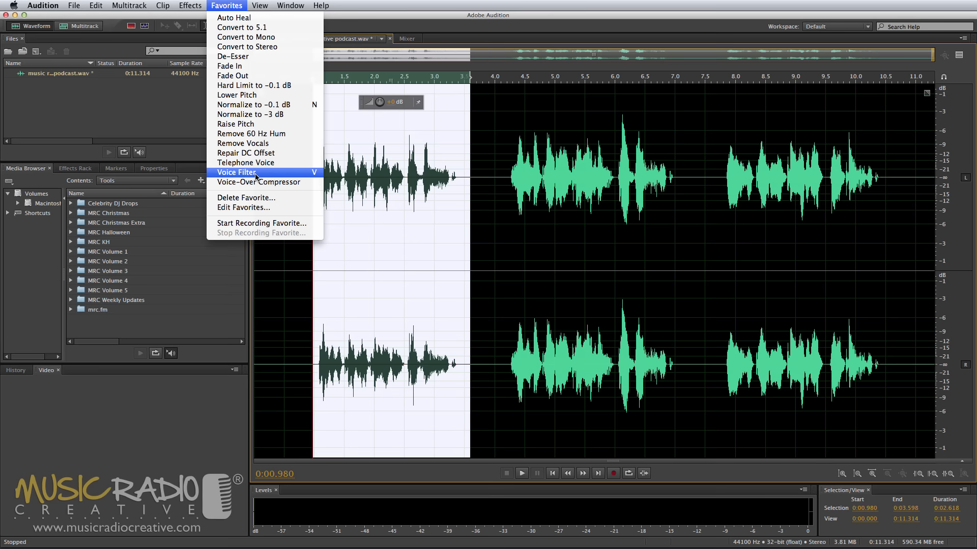
{"action": "left_click", "coordinate": [257, 207]}
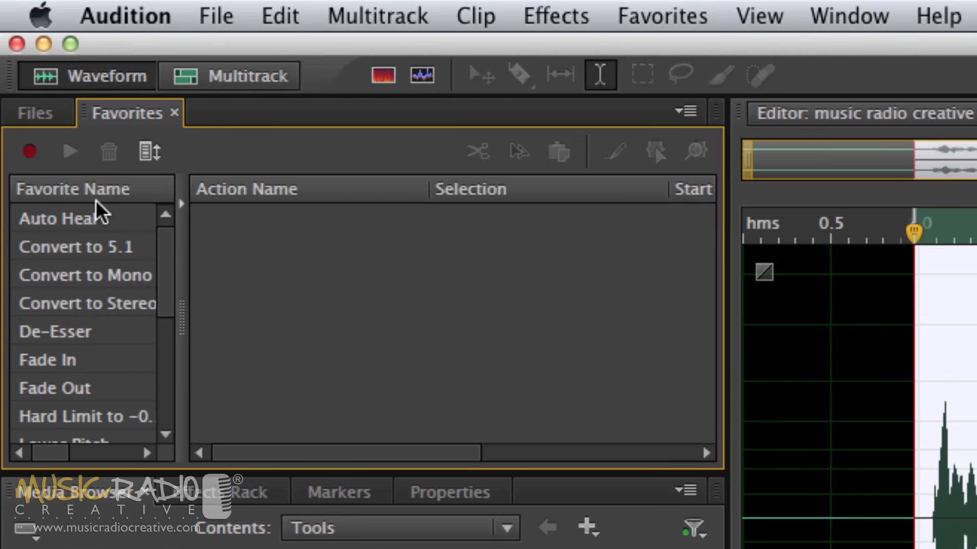
{"action": "scroll", "coordinate": [82, 248], "scroll_direction": "down", "scroll_amount": 5}
{"action": "scroll", "coordinate": [95, 287], "scroll_direction": "up", "scroll_amount": 3}
{"action": "scroll", "coordinate": [87, 315], "scroll_direction": "down", "scroll_amount": 3}
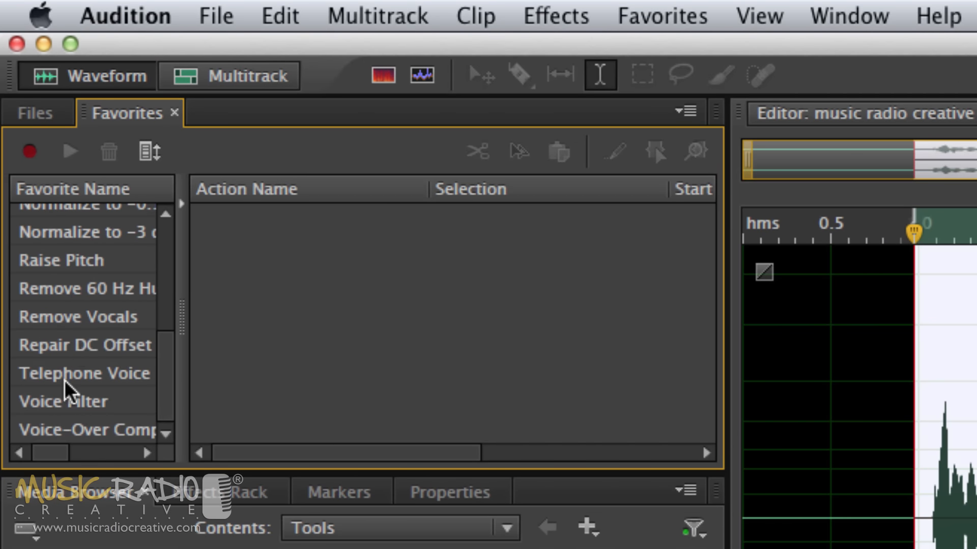
{"action": "left_click", "coordinate": [60, 404]}
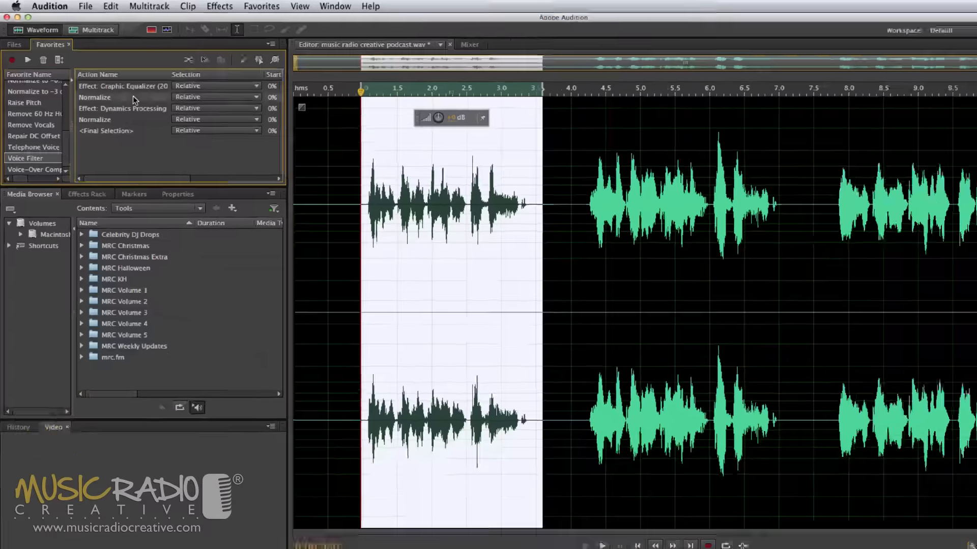
Step: Set the first Normalize action of the Voice Filter favorite to 5% and save it
{"action": "double_click", "coordinate": [305, 221]}
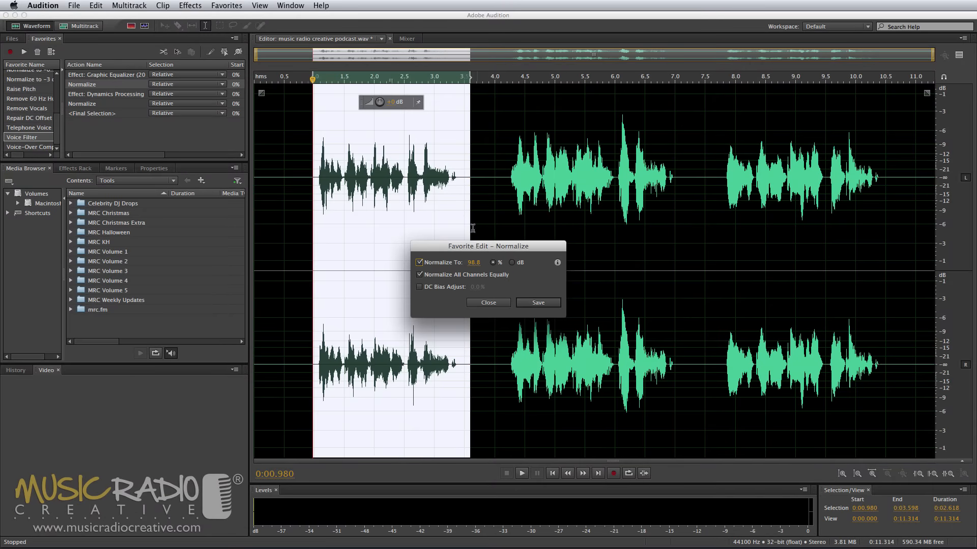
{"action": "left_click", "coordinate": [473, 263]}
{"action": "type", "text": "5"}
{"action": "left_click", "coordinate": [529, 304]}
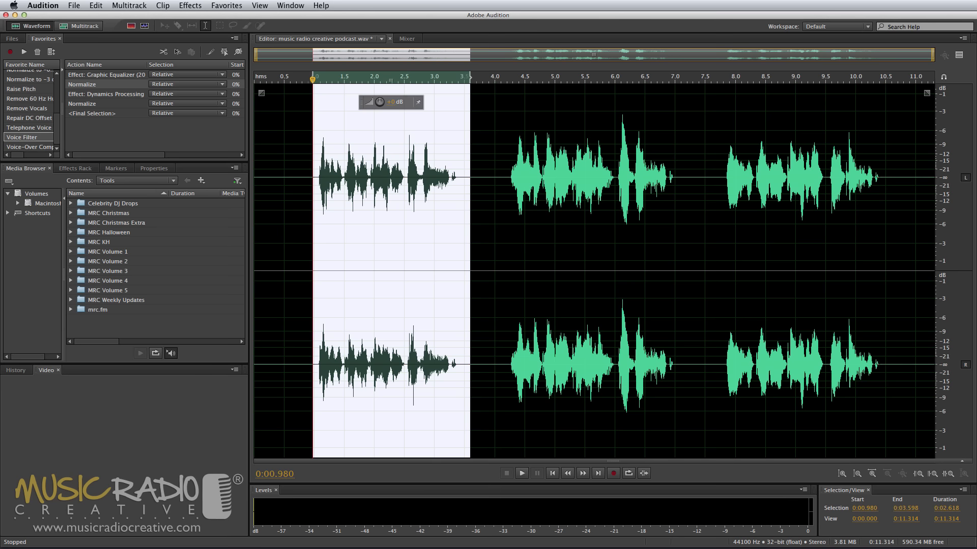
Step: Play briefly from about 6 seconds and select the short phrase from about 0:06.070 to 0:07.088
{"action": "left_click", "coordinate": [615, 172]}
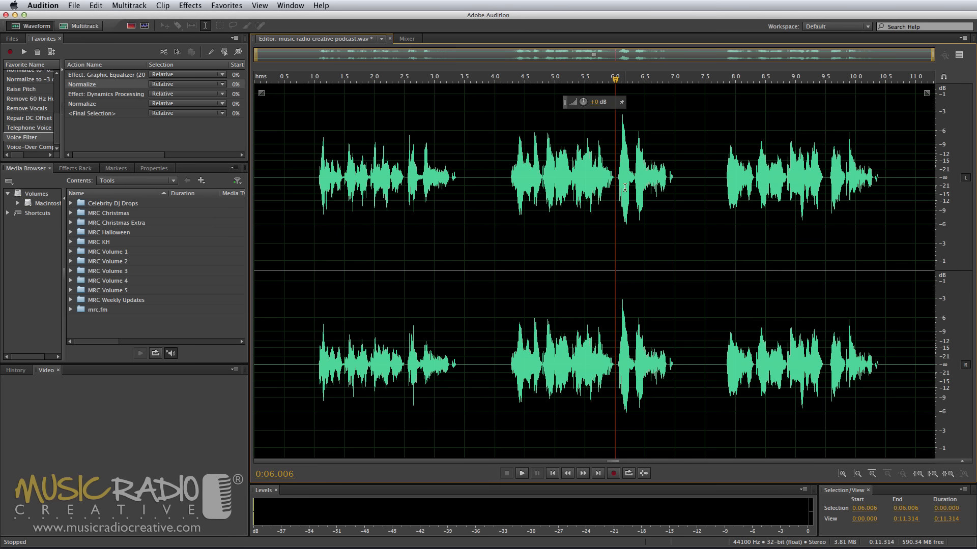
{"action": "key", "text": "space"}
{"action": "key", "text": "space"}
{"action": "left_click_drag", "start_coordinate": [619, 191], "coordinate": [680, 198]}
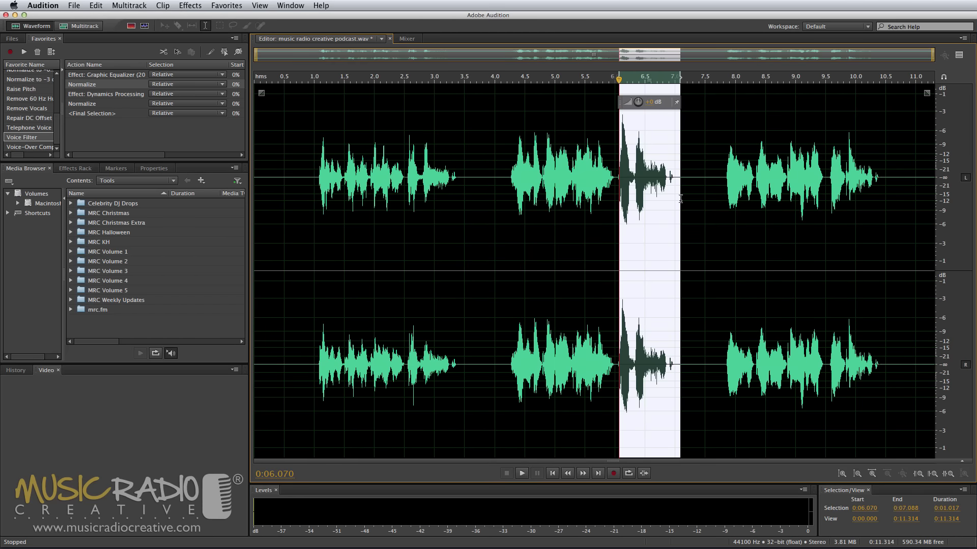
Step: Open the Pitch Bender effect for the selected phrase, choose the Turntable Losing Power preset, and preview it
{"action": "left_click", "coordinate": [191, 5]}
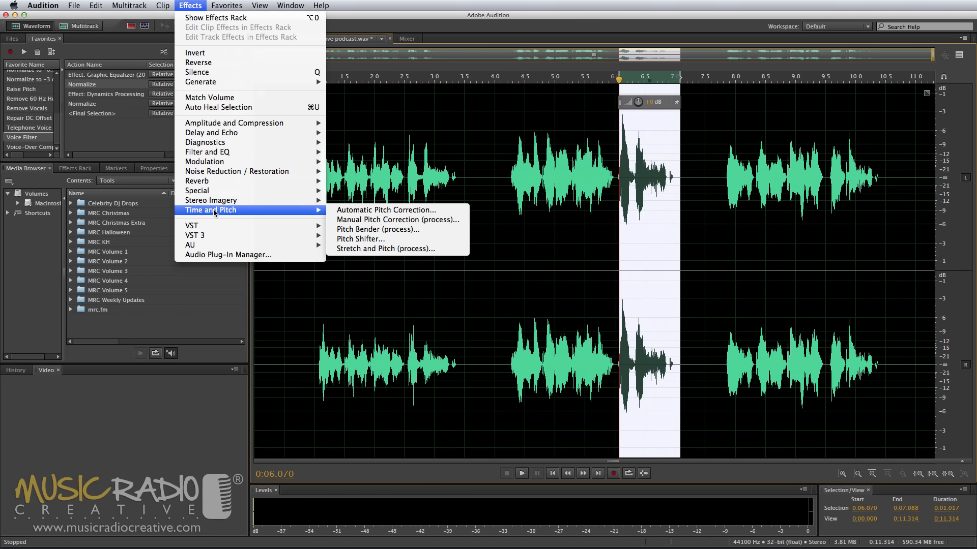
{"action": "left_click", "coordinate": [372, 227]}
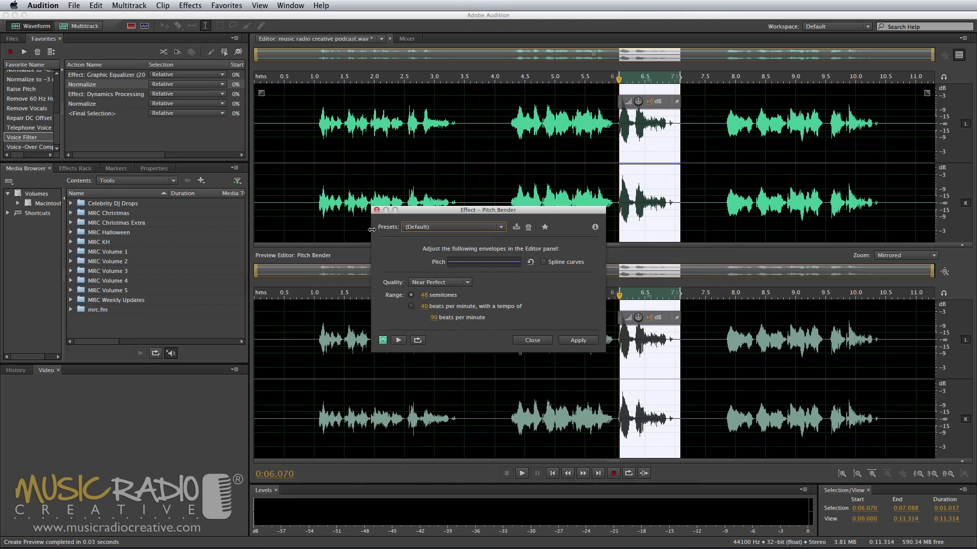
{"action": "left_click", "coordinate": [428, 230]}
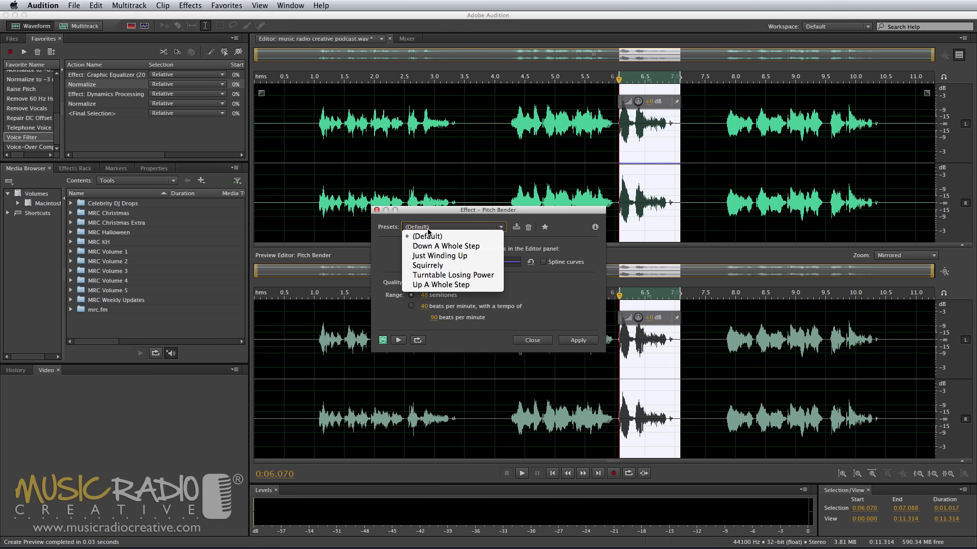
{"action": "left_click", "coordinate": [425, 276]}
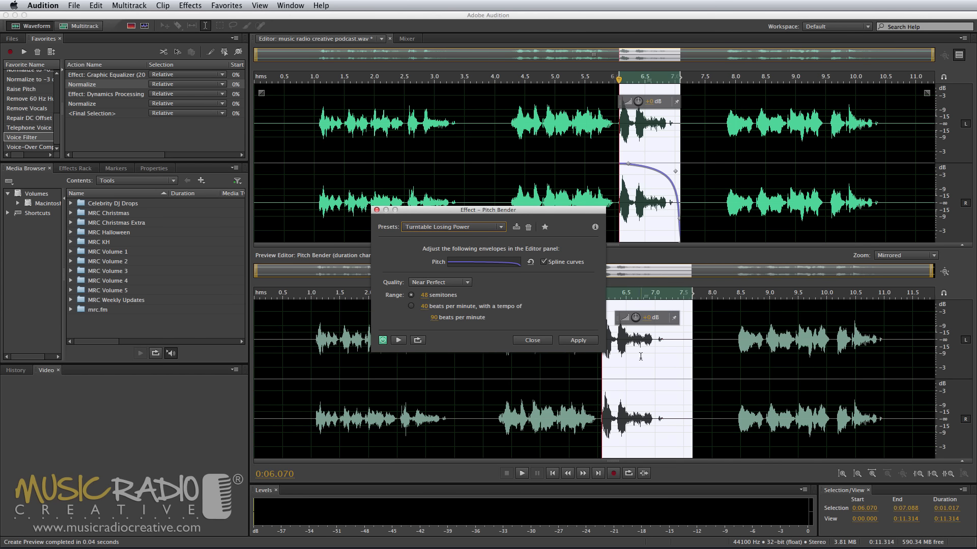
{"action": "key", "text": "space"}
Step: Add a point between the existing ones on the pitch envelope, raise it above the start level, and preview the bend
{"action": "left_click", "coordinate": [664, 176]}
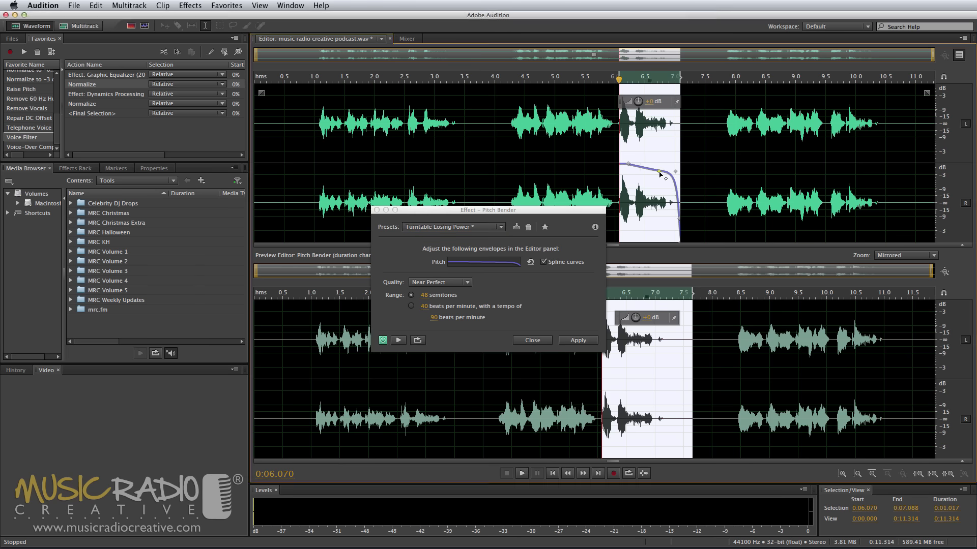
{"action": "left_click_drag", "start_coordinate": [663, 177], "coordinate": [658, 144]}
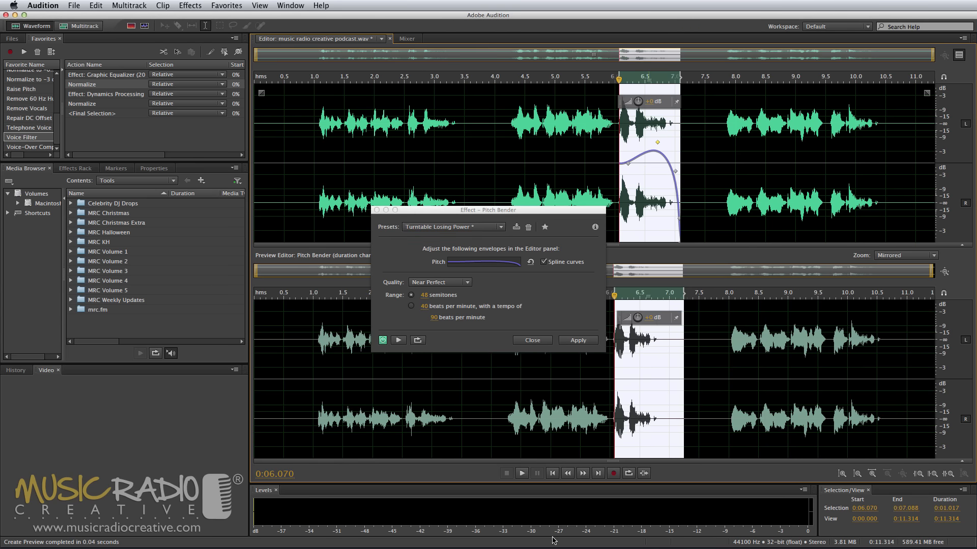
{"action": "key", "text": "space"}
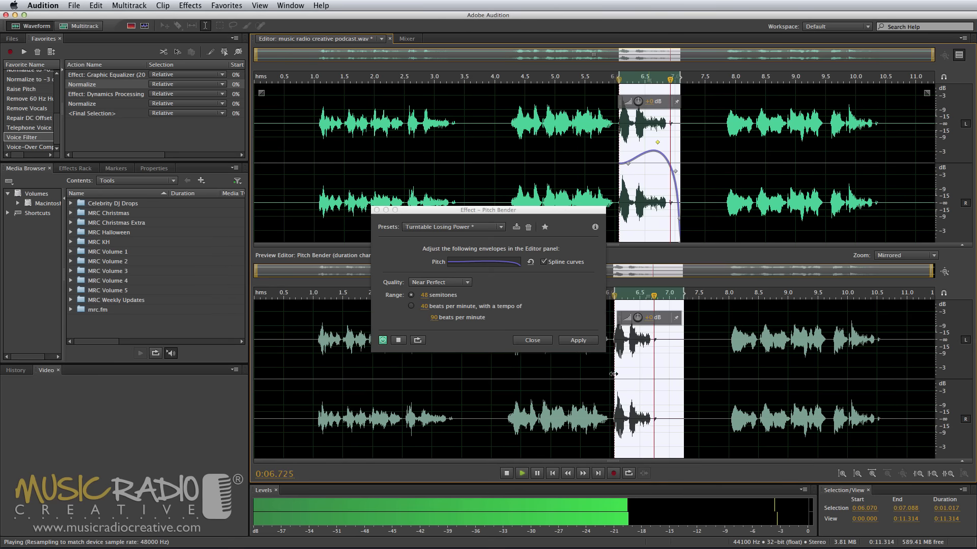
Step: Shift the raised pitch point earlier, pull the following point earlier and much lower for a steep drop, and preview the slowdown
{"action": "left_click_drag", "start_coordinate": [657, 142], "coordinate": [644, 143]}
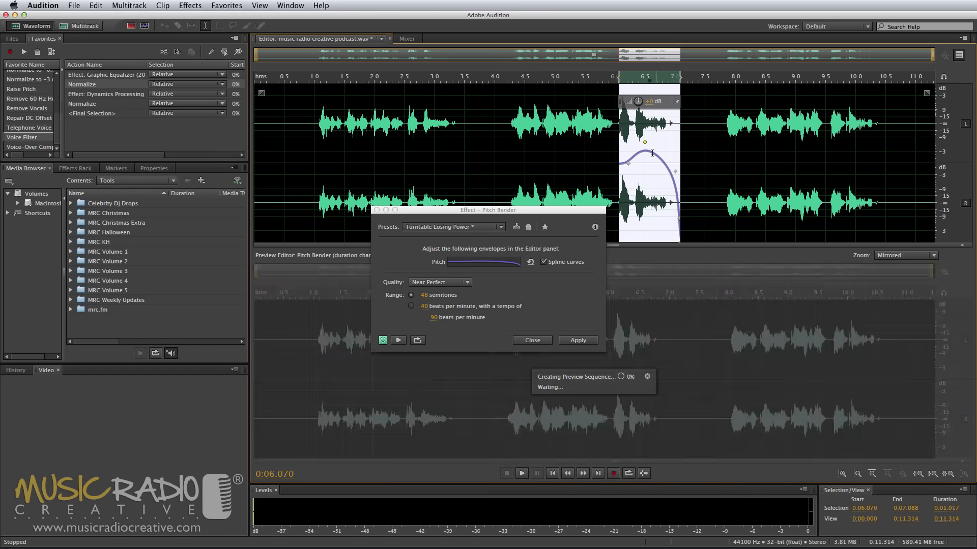
{"action": "left_click_drag", "start_coordinate": [675, 173], "coordinate": [654, 196]}
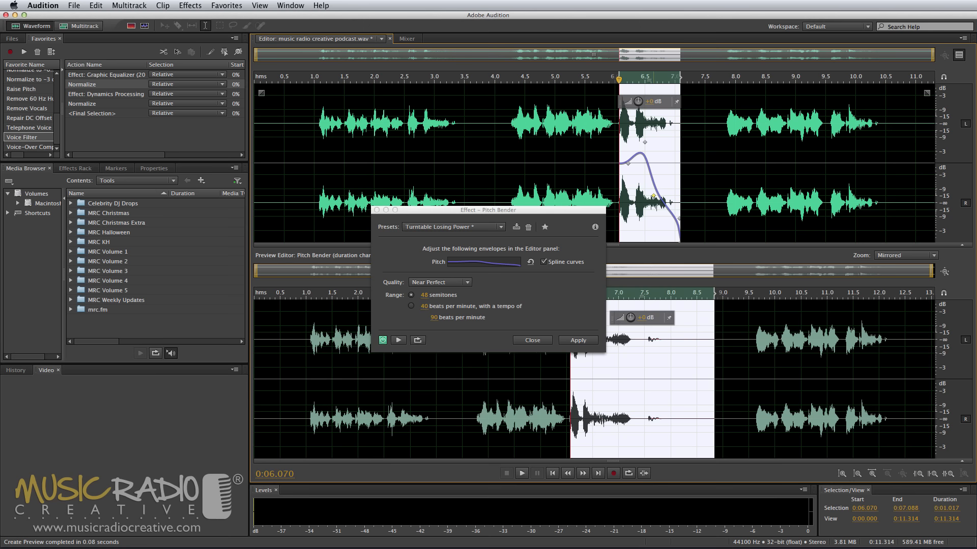
{"action": "key", "text": "space"}
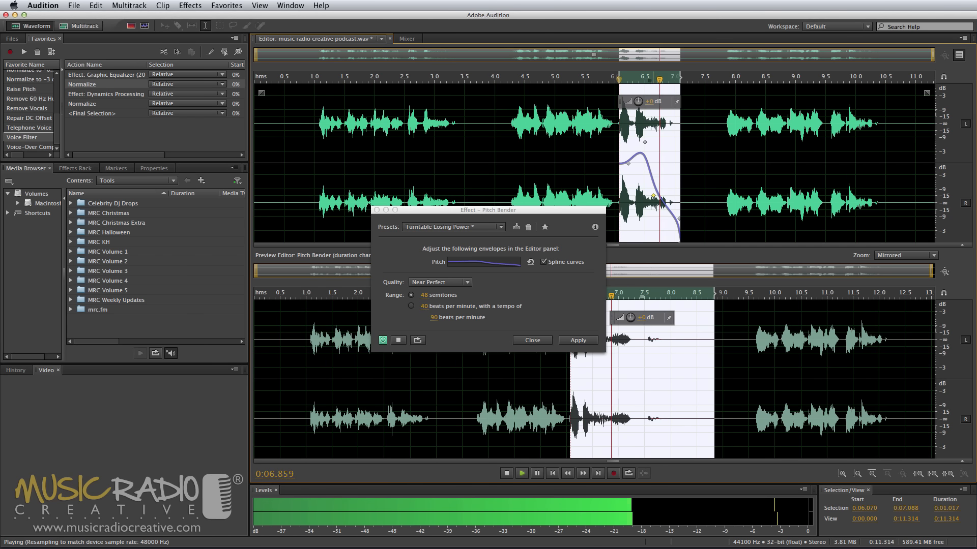
{"action": "left_click_drag", "start_coordinate": [653, 196], "coordinate": [645, 223]}
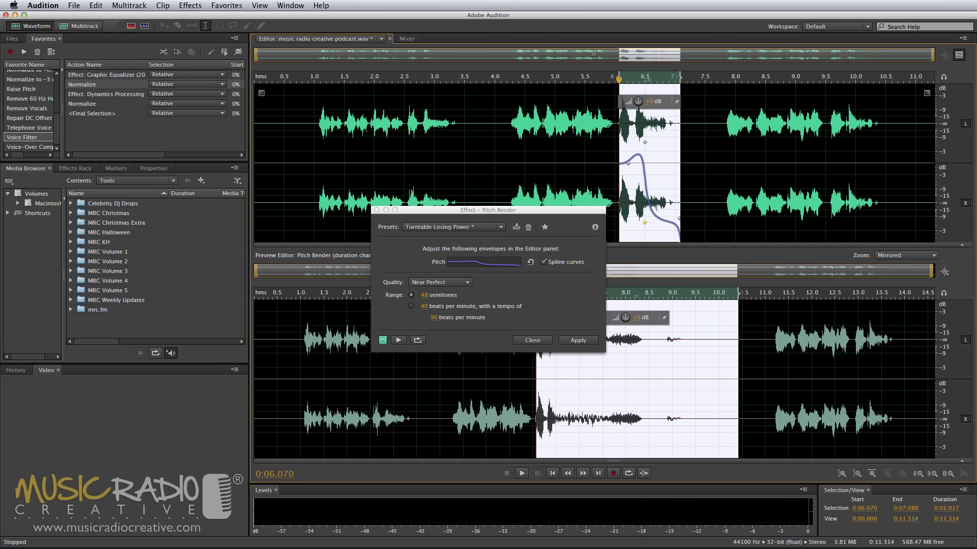
{"action": "key", "text": "space"}
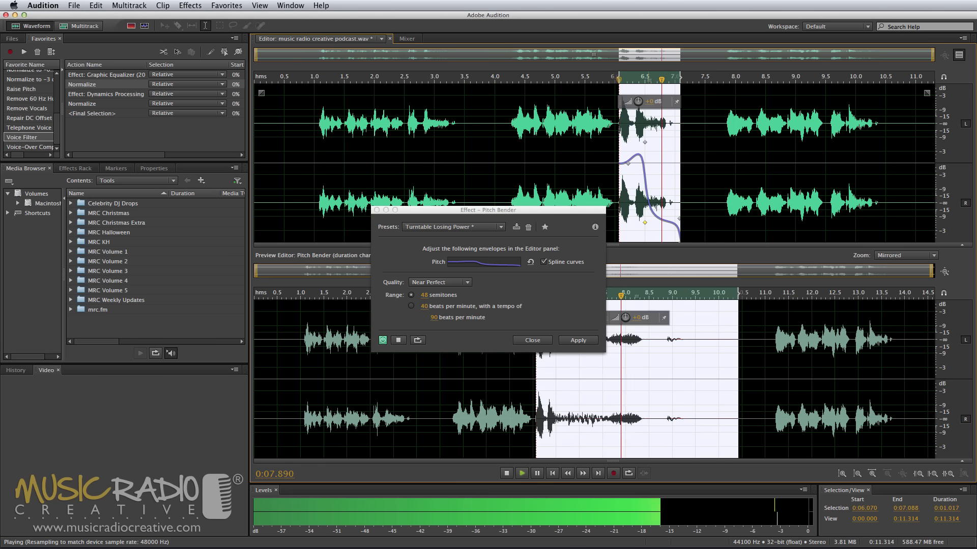
Step: Stop the preview and apply the edited Pitch Bender effect to the selected phrase
{"action": "key", "text": "space"}
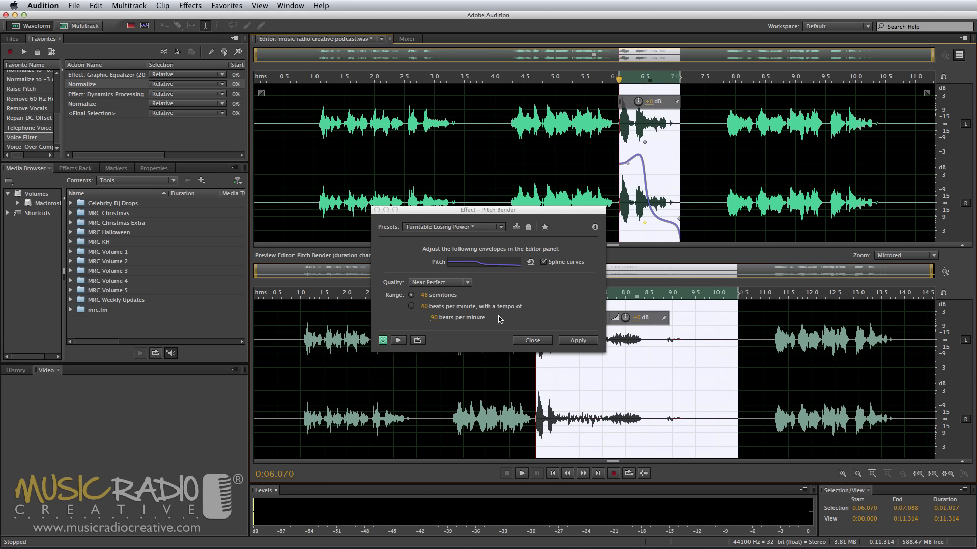
{"action": "left_click", "coordinate": [568, 340]}
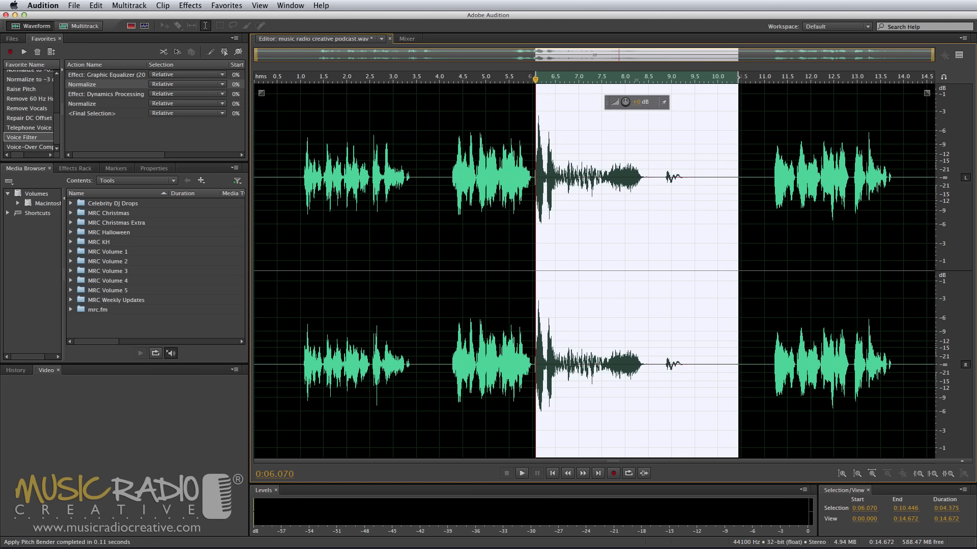
Step: Create a new stereo audio file named Untitled 1 at 44100 Hz and 32-bit (float)
{"action": "key", "text": "super+shift+n"}
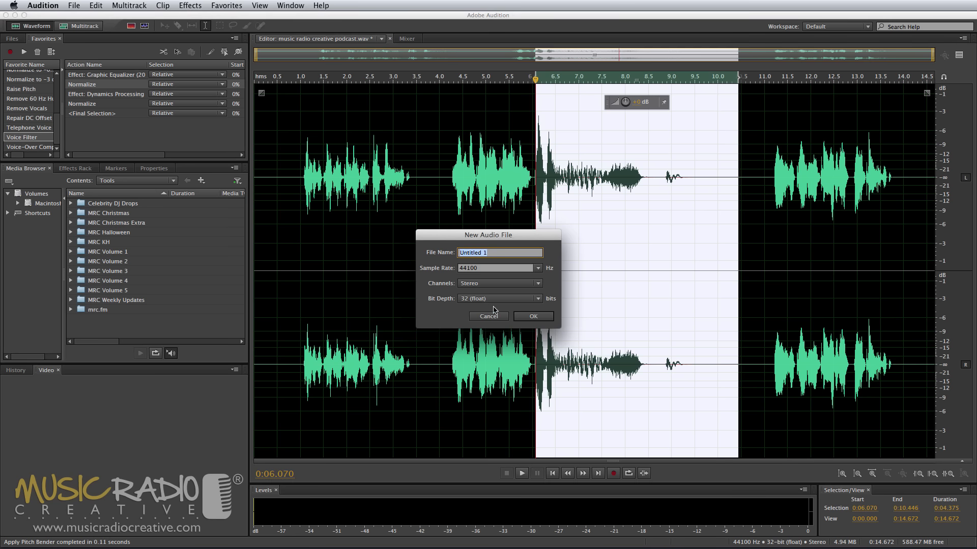
{"action": "left_click", "coordinate": [533, 316]}
Step: Generate 5.1 seconds of white noise in Spatial Stereo style in the new file and play part of it
{"action": "left_click", "coordinate": [191, 5]}
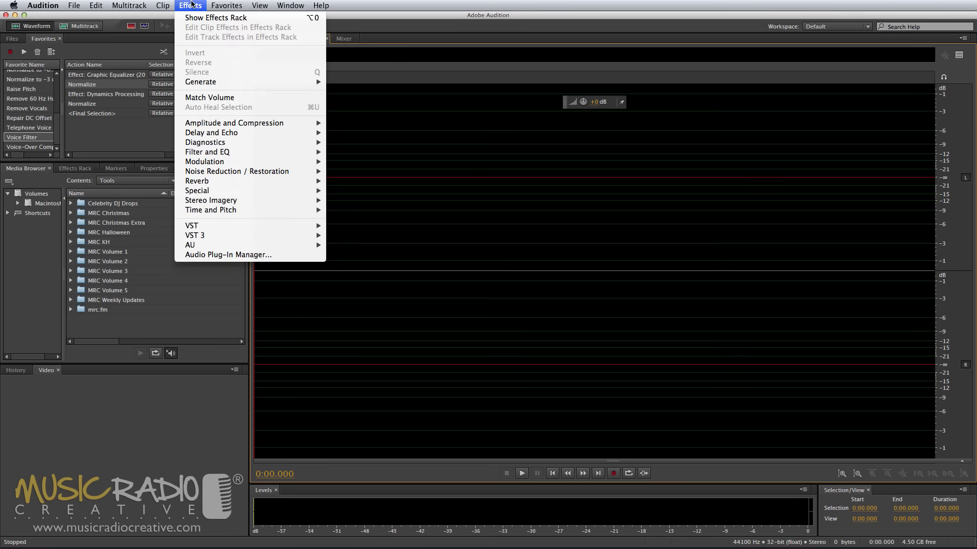
{"action": "mouse_move", "coordinate": [224, 83]}
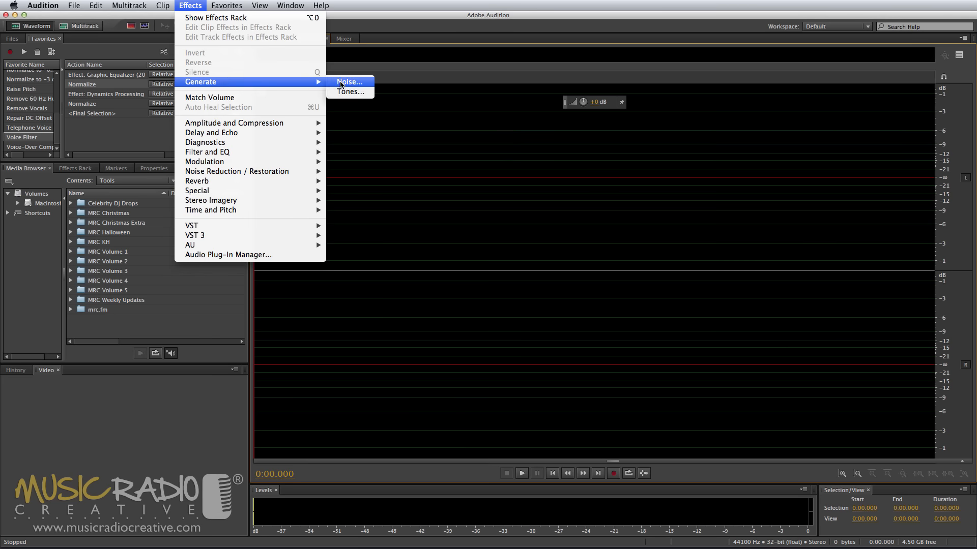
{"action": "left_click", "coordinate": [341, 84]}
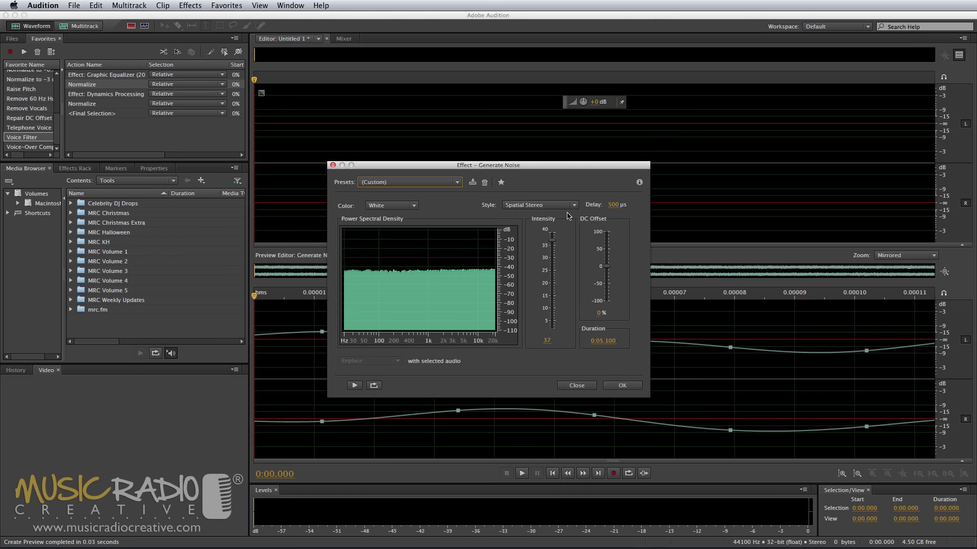
{"action": "left_click", "coordinate": [380, 207]}
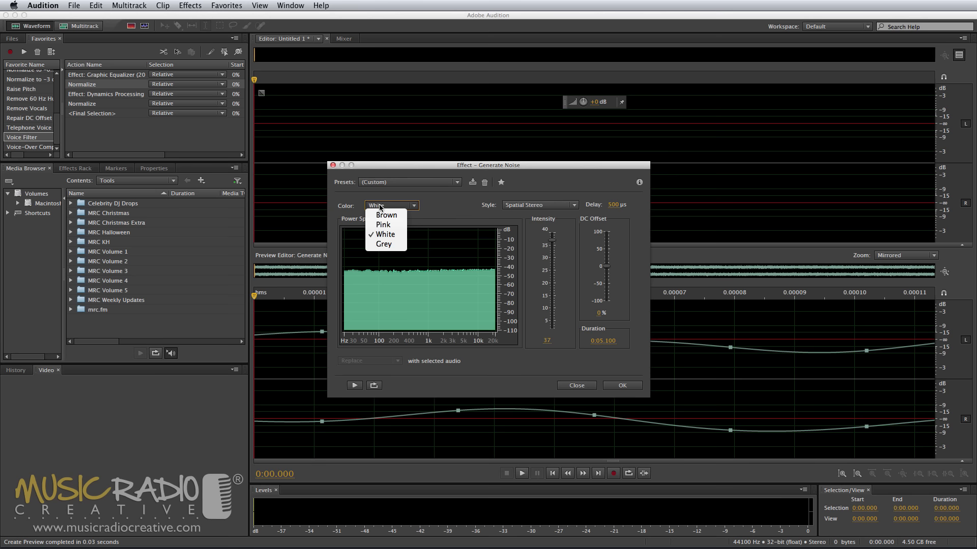
{"action": "left_click", "coordinate": [384, 236]}
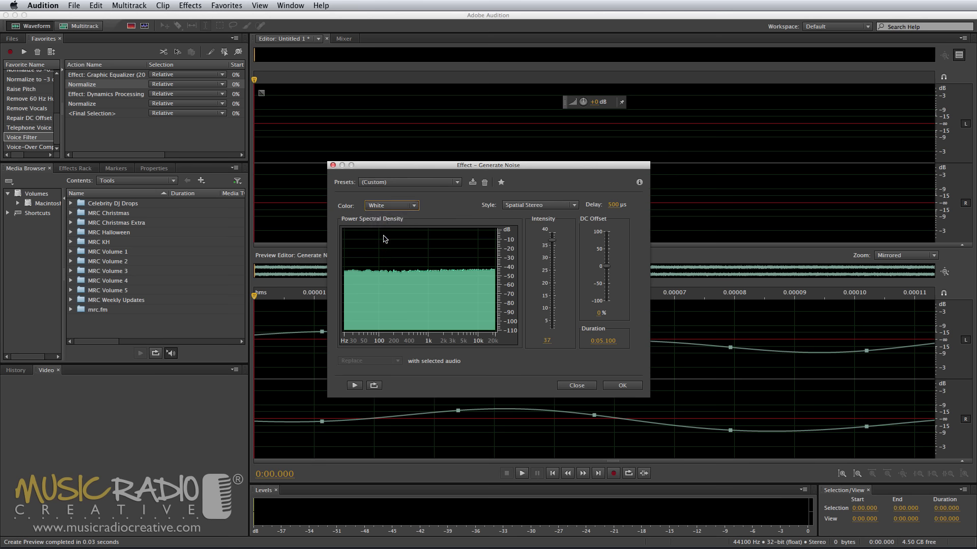
{"action": "left_click", "coordinate": [629, 387]}
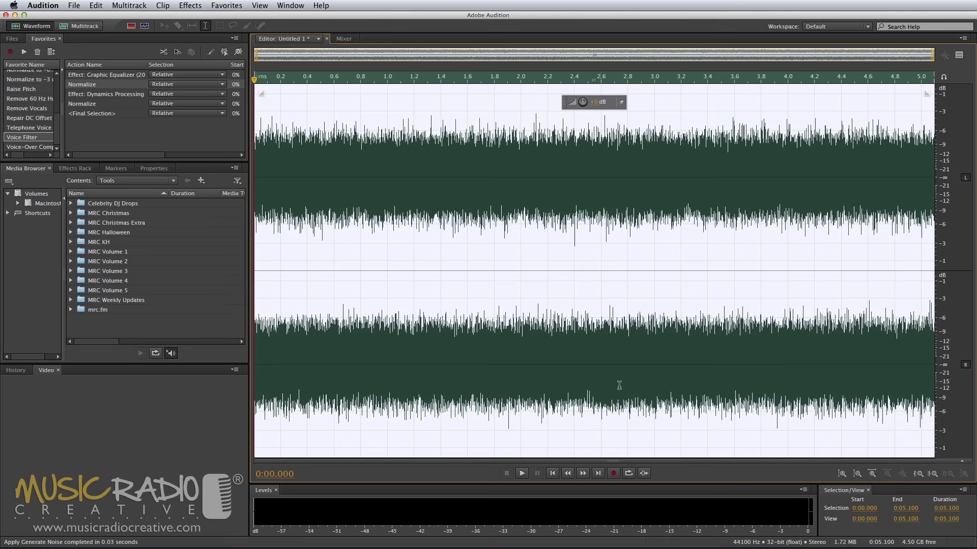
{"action": "key", "text": "space"}
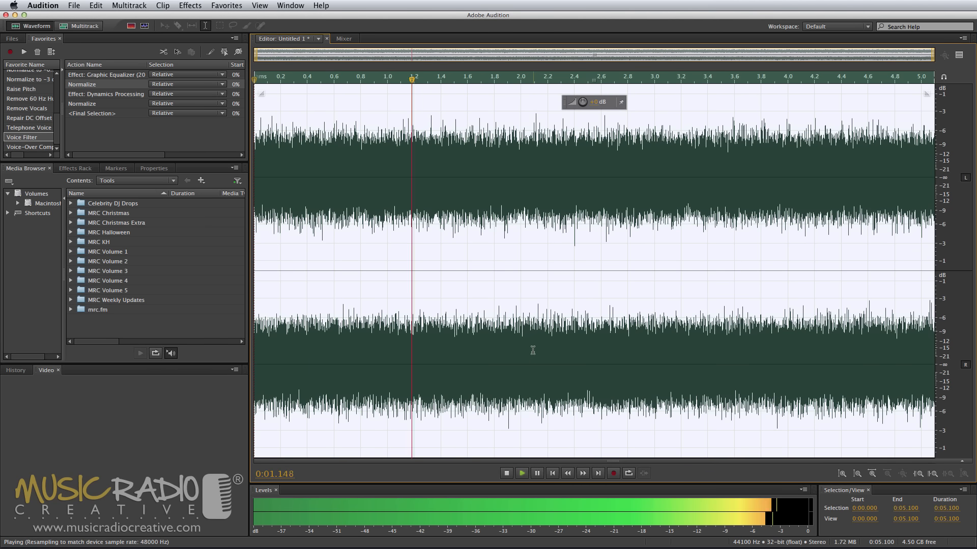
{"action": "key", "text": "space"}
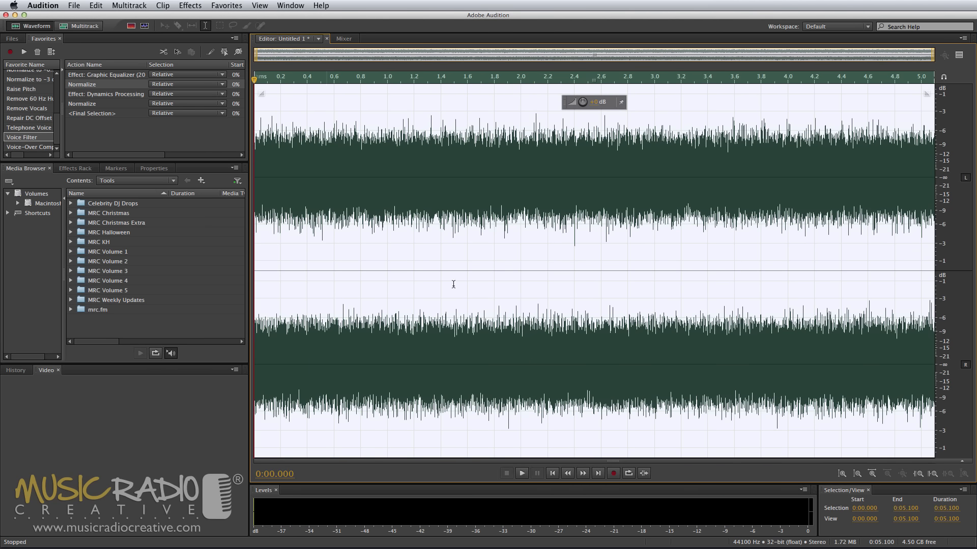
Step: Try Pitch Bender on the noise with the raised early pitch point pulled lower and earlier, preview it, and close without applying
{"action": "left_click", "coordinate": [191, 5]}
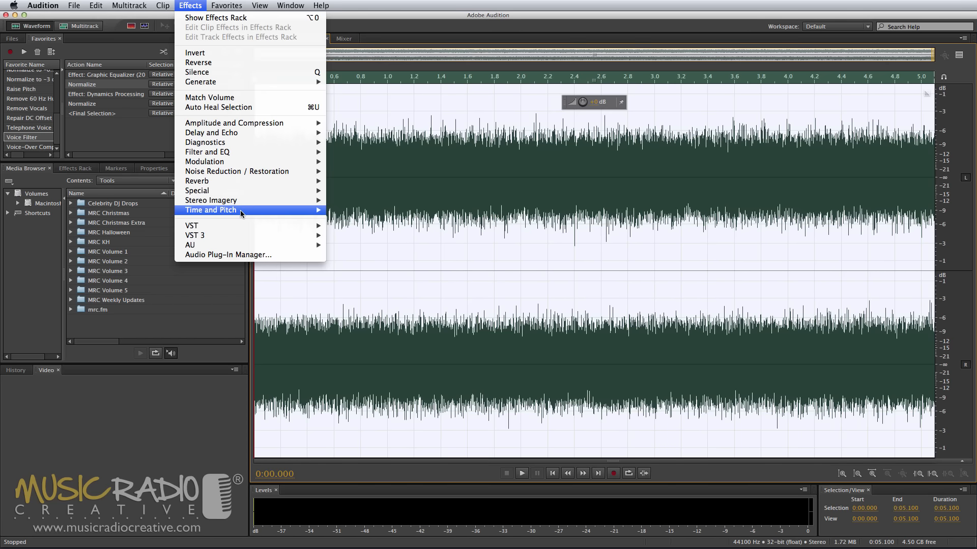
{"action": "mouse_move", "coordinate": [240, 210]}
{"action": "left_click", "coordinate": [369, 229]}
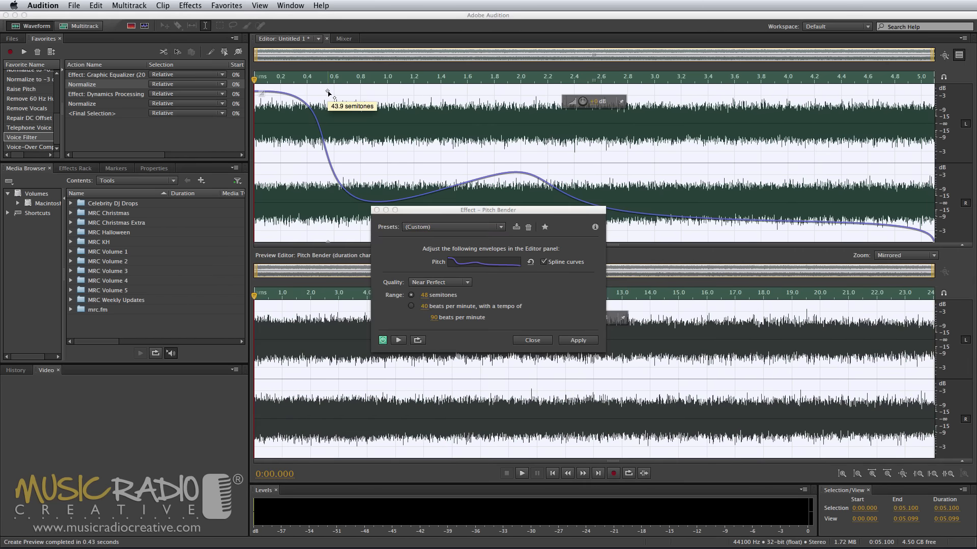
{"action": "left_click_drag", "start_coordinate": [328, 92], "coordinate": [303, 129]}
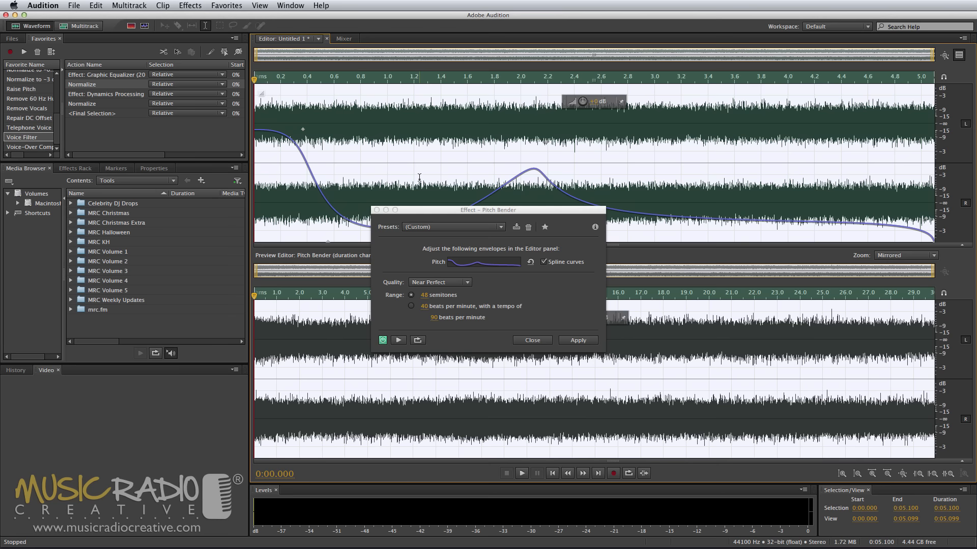
{"action": "key", "text": "space"}
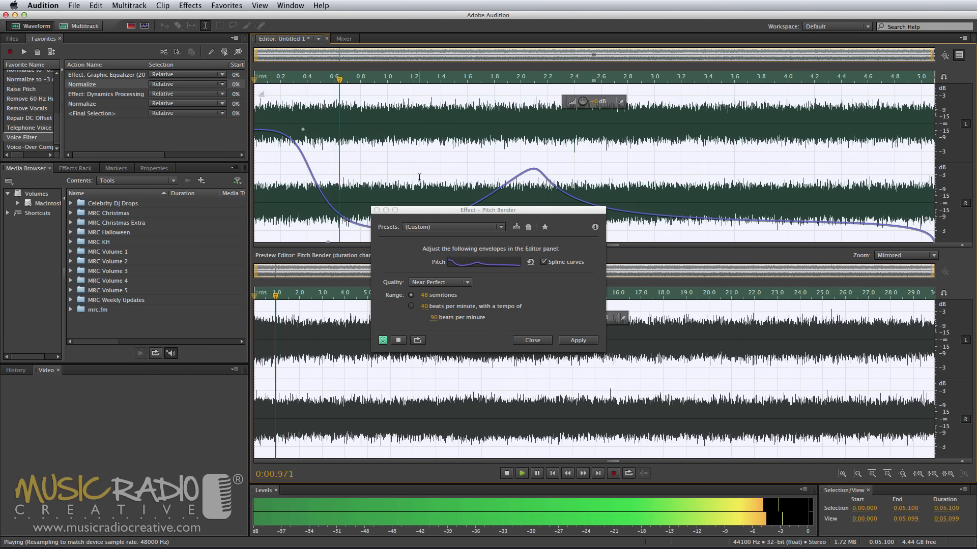
{"action": "key", "text": "space"}
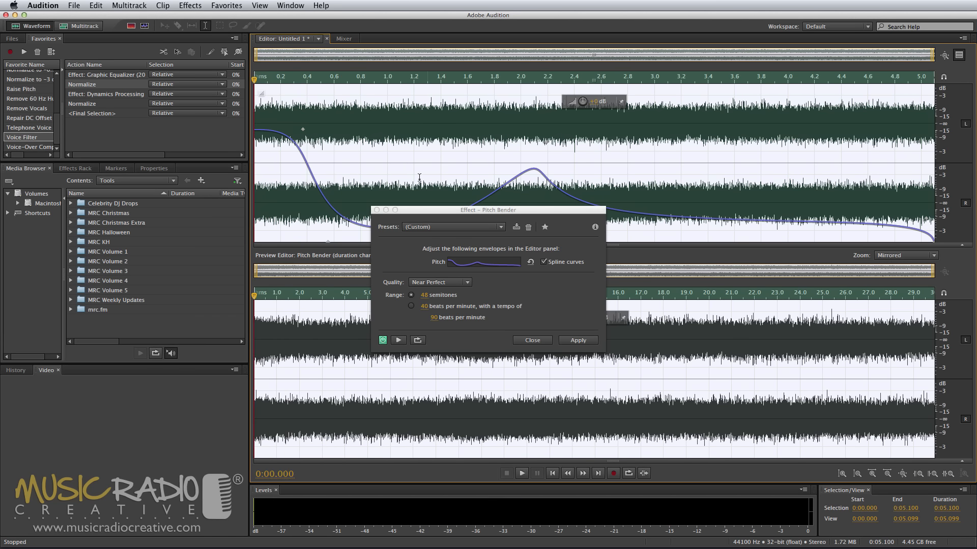
{"action": "left_click", "coordinate": [549, 342]}
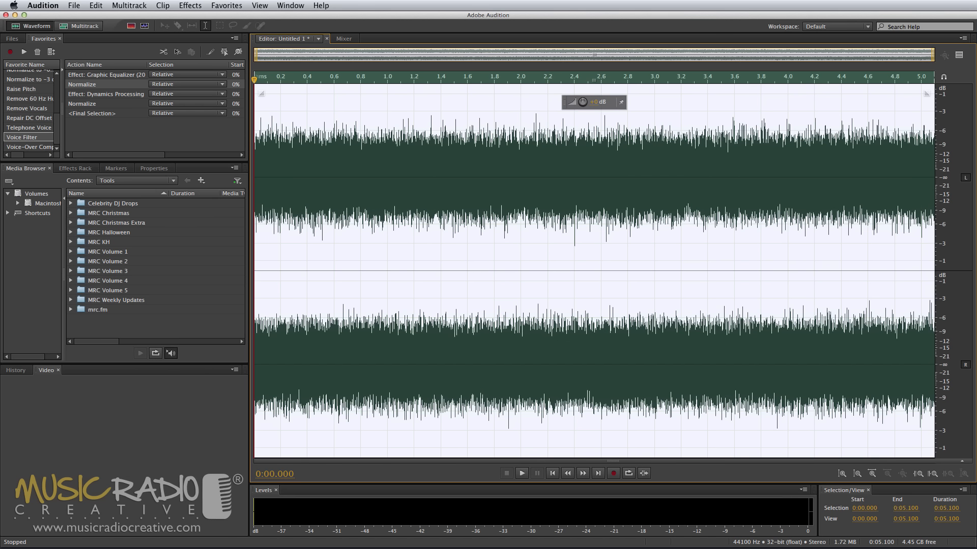
Step: Create a multitrack session named Untitled Session 1 at 44100 Hz, 32-bit (float) with a stereo master, and show the list of open files
{"action": "left_click", "coordinate": [91, 27]}
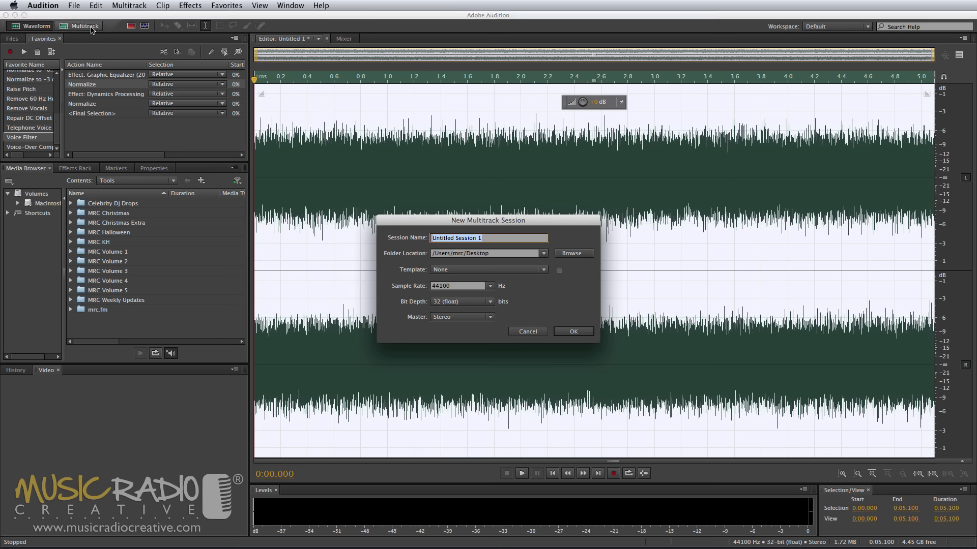
{"action": "left_click", "coordinate": [571, 332]}
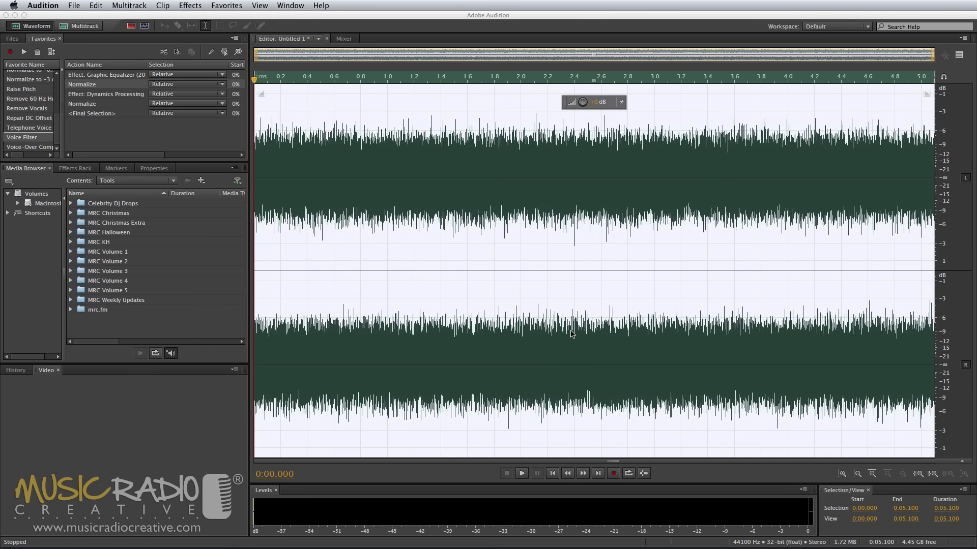
{"action": "left_click", "coordinate": [12, 40]}
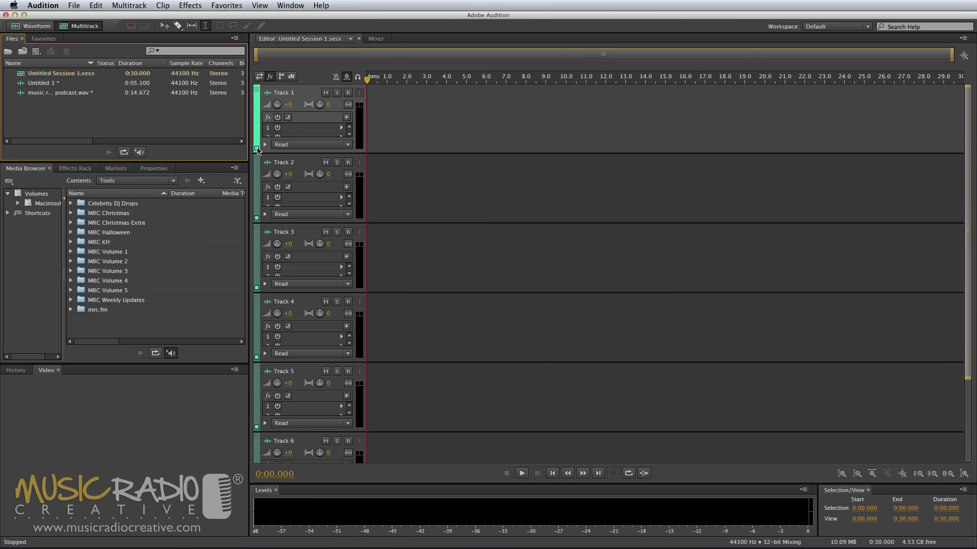
Step: Set the track colors to red (hue 11) for Track 1, blue (hue 209) for Track 2 and yellow for Track 4
{"action": "left_click", "coordinate": [257, 148]}
{"action": "left_click", "coordinate": [460, 254]}
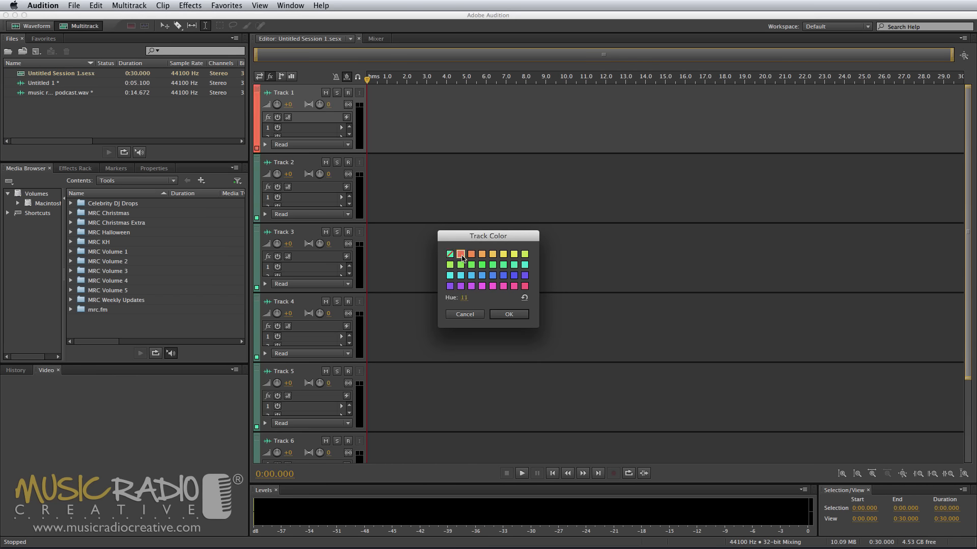
{"action": "left_click", "coordinate": [509, 314]}
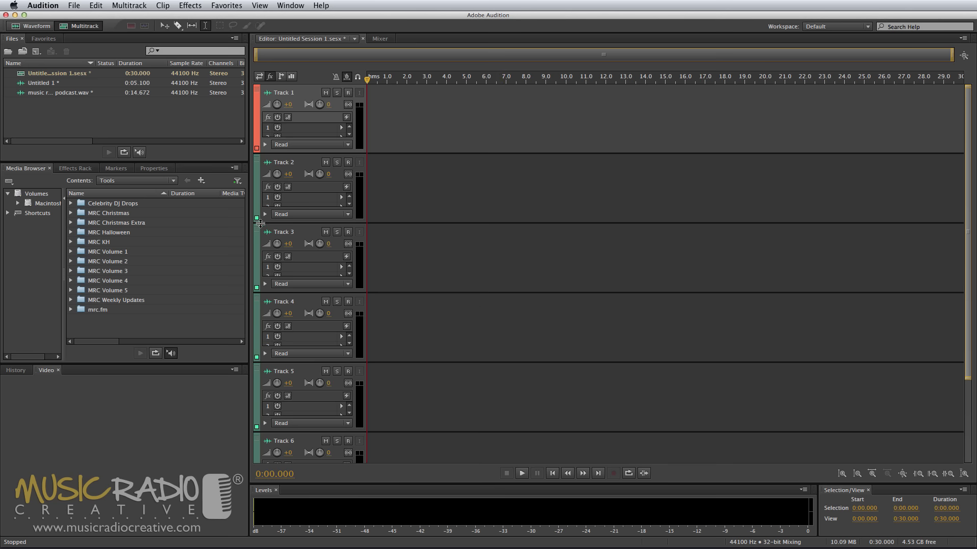
{"action": "left_click", "coordinate": [256, 219]}
{"action": "left_click", "coordinate": [482, 275]}
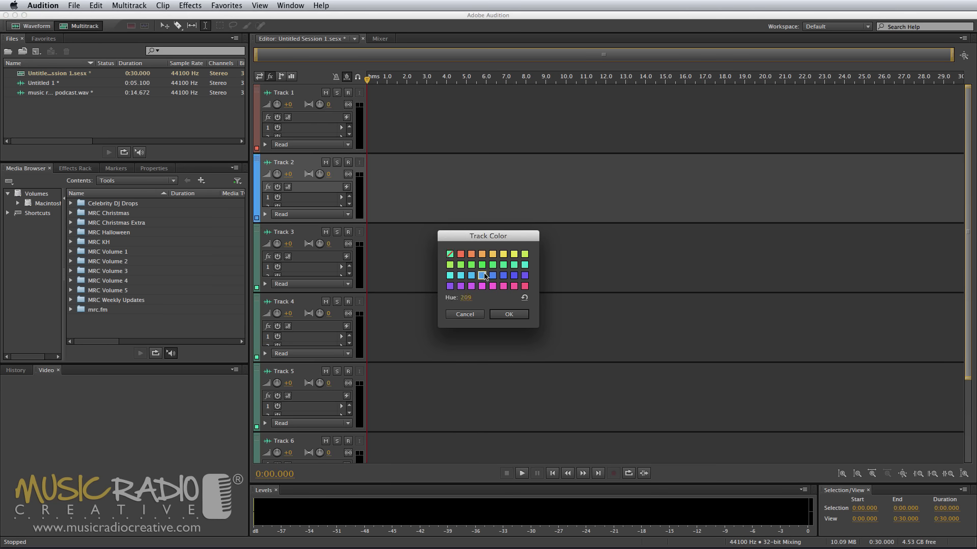
{"action": "left_click", "coordinate": [510, 315]}
{"action": "left_click", "coordinate": [257, 358]}
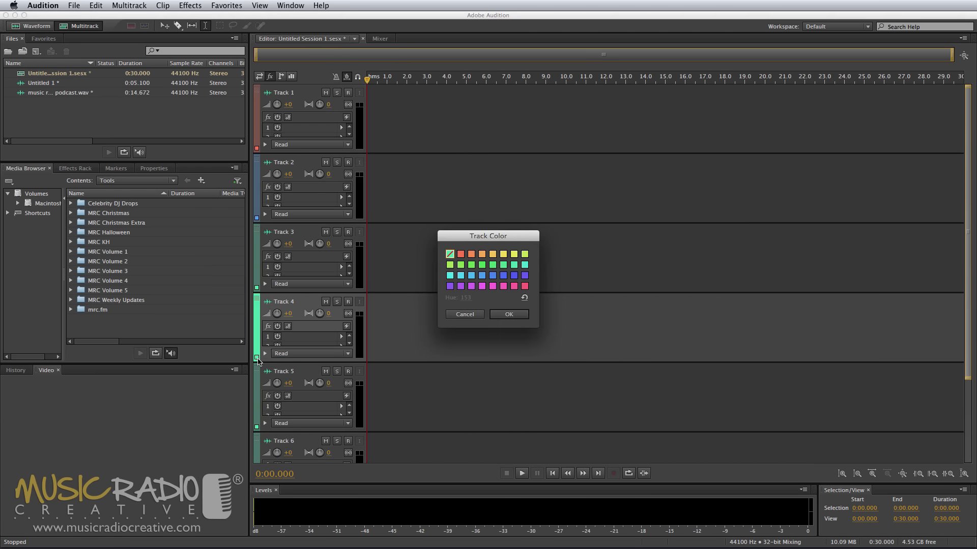
{"action": "left_click", "coordinate": [509, 314]}
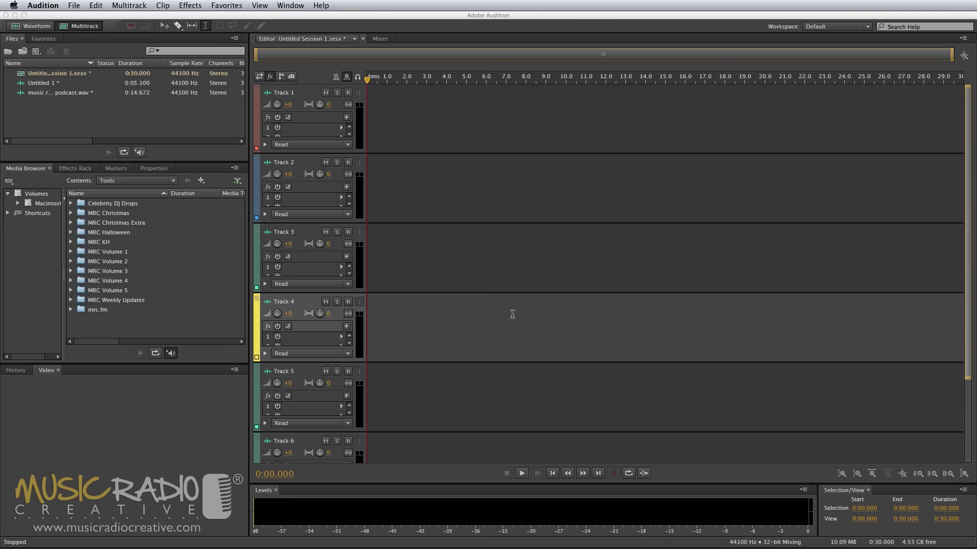
Step: Place the podcast recording on Track 1 from about 5 seconds and the Untitled 1 noise on Track 3 from about 3.5 seconds
{"action": "left_click_drag", "start_coordinate": [58, 93], "coordinate": [505, 108]}
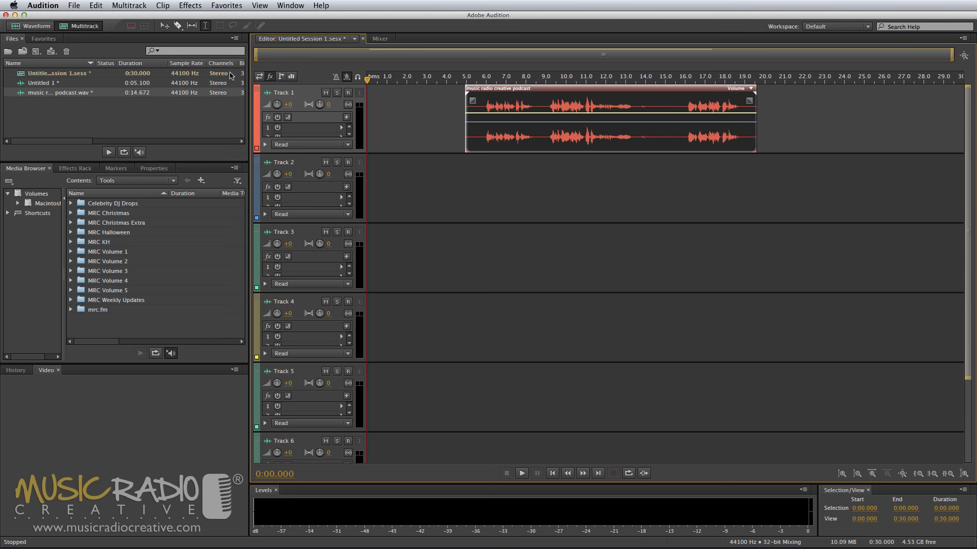
{"action": "left_click_drag", "start_coordinate": [51, 82], "coordinate": [437, 250]}
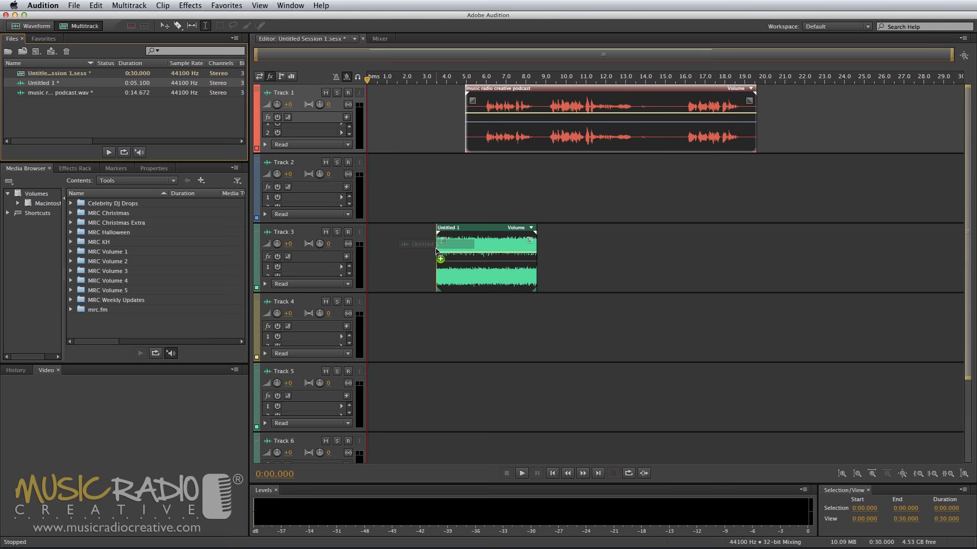
{"action": "left_click_drag", "start_coordinate": [437, 251], "coordinate": [437, 249]}
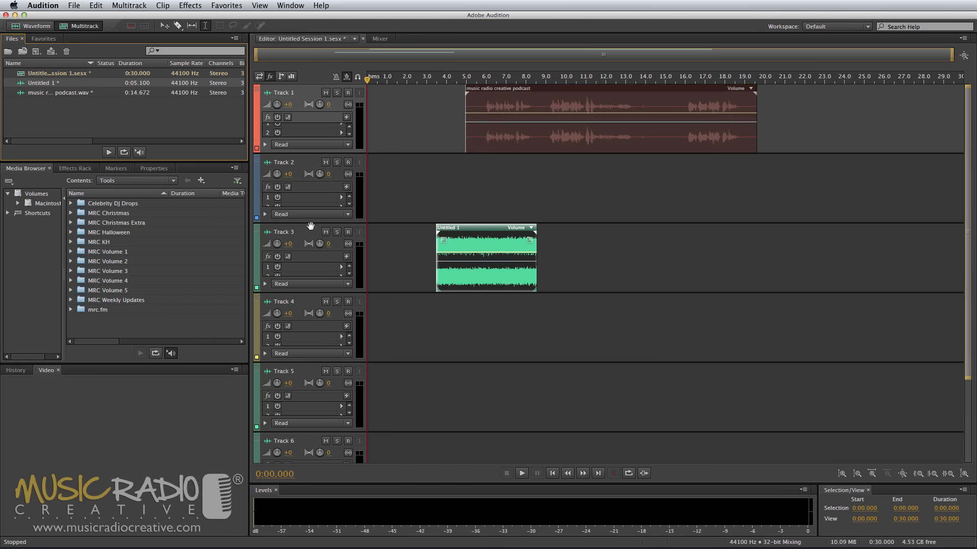
Step: Insert the Celebrity DJ Drops files from 50 Cent.mp3 through Blue.mp3 on Track 2 from about 9 seconds, all on the same track
{"action": "left_click", "coordinate": [75, 204]}
{"action": "left_click", "coordinate": [71, 204]}
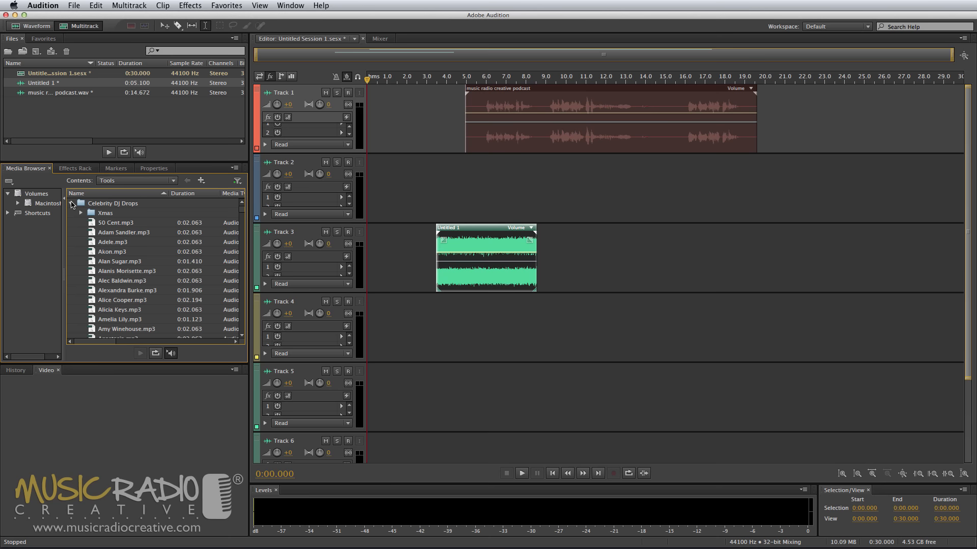
{"action": "left_click", "coordinate": [109, 223]}
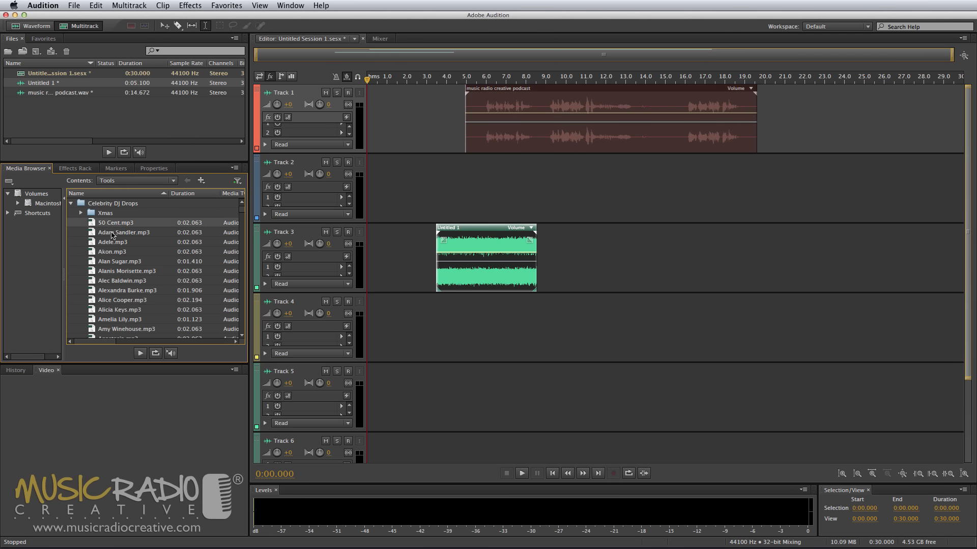
{"action": "scroll", "coordinate": [112, 234], "scroll_direction": "down", "scroll_amount": 5}
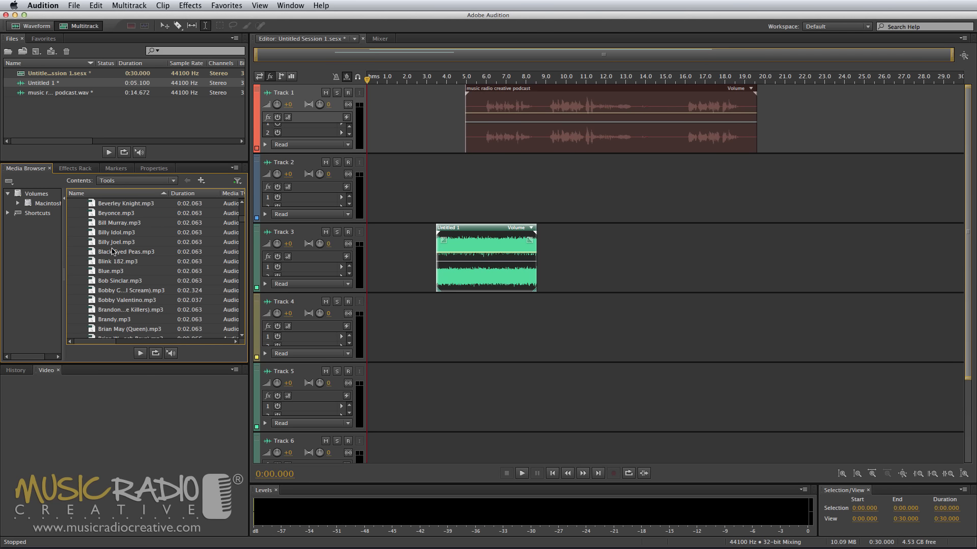
{"action": "left_click", "coordinate": [107, 272], "text": "shift"}
{"action": "left_click_drag", "start_coordinate": [114, 234], "coordinate": [555, 195]}
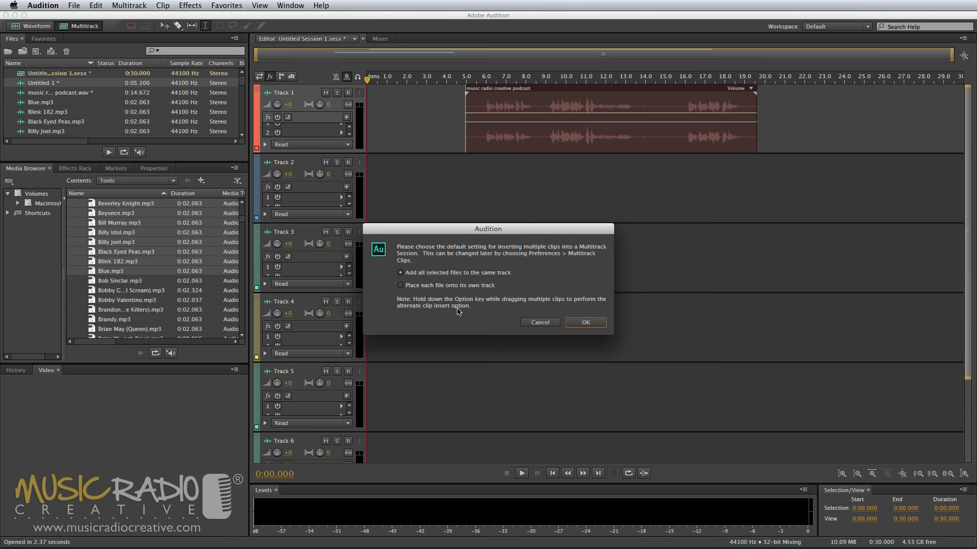
{"action": "left_click", "coordinate": [589, 324]}
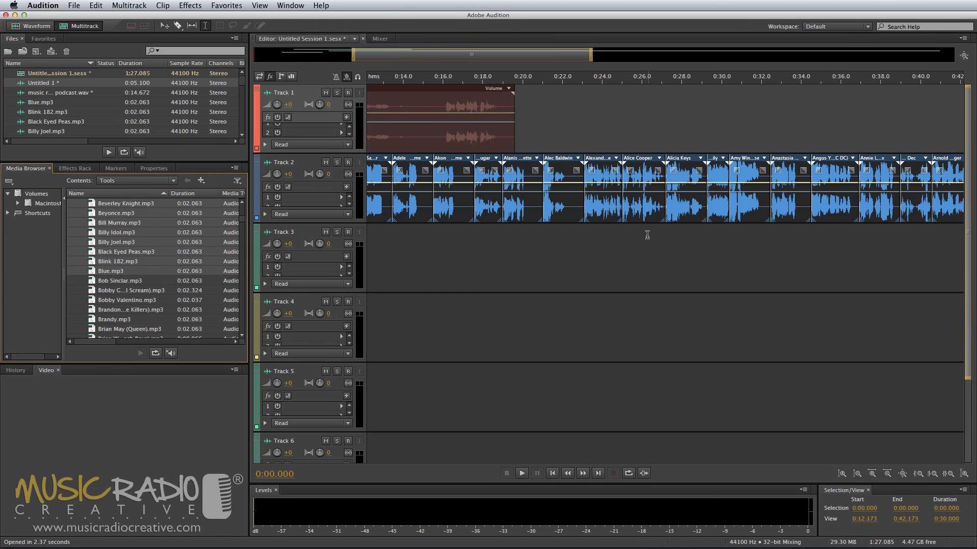